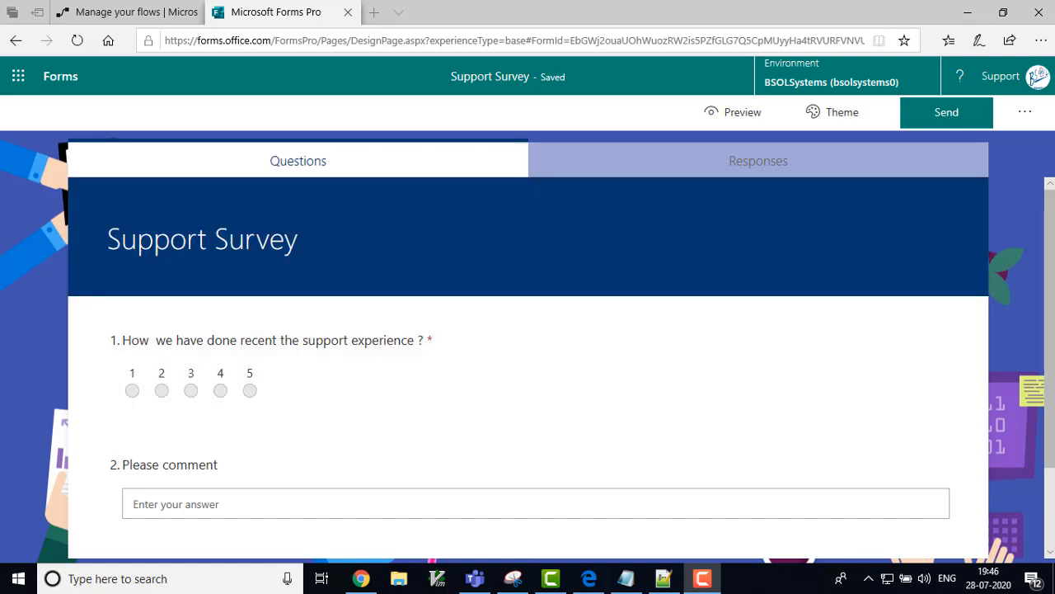
# Step: Add a casenumber survey variable to the Support Survey with default value casenumber
pyautogui.moveTo(1050, 330); pyautogui.dragTo(1049, 409)
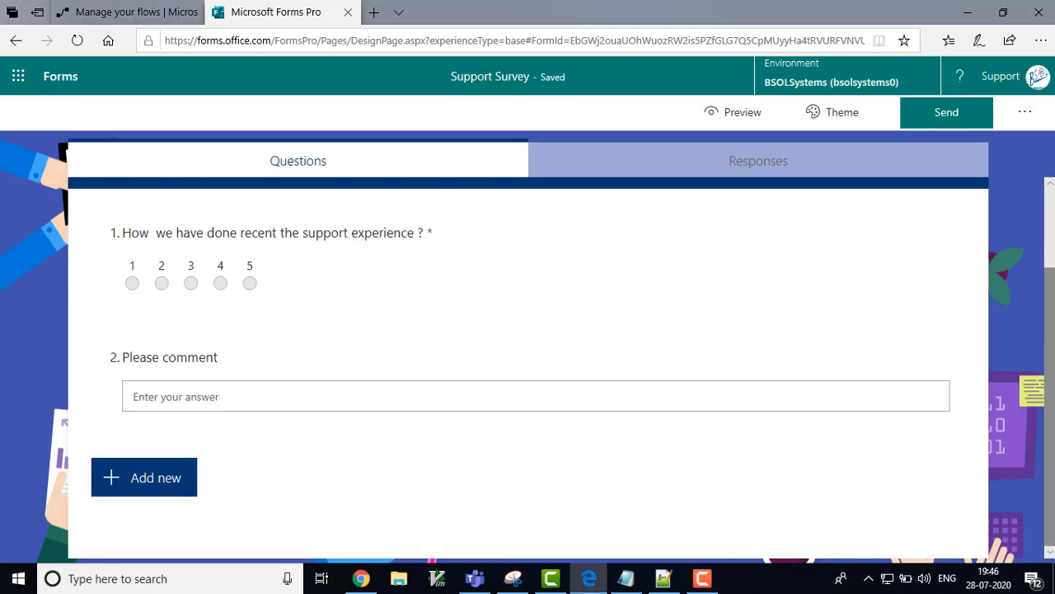
pyautogui.click(1050, 216)
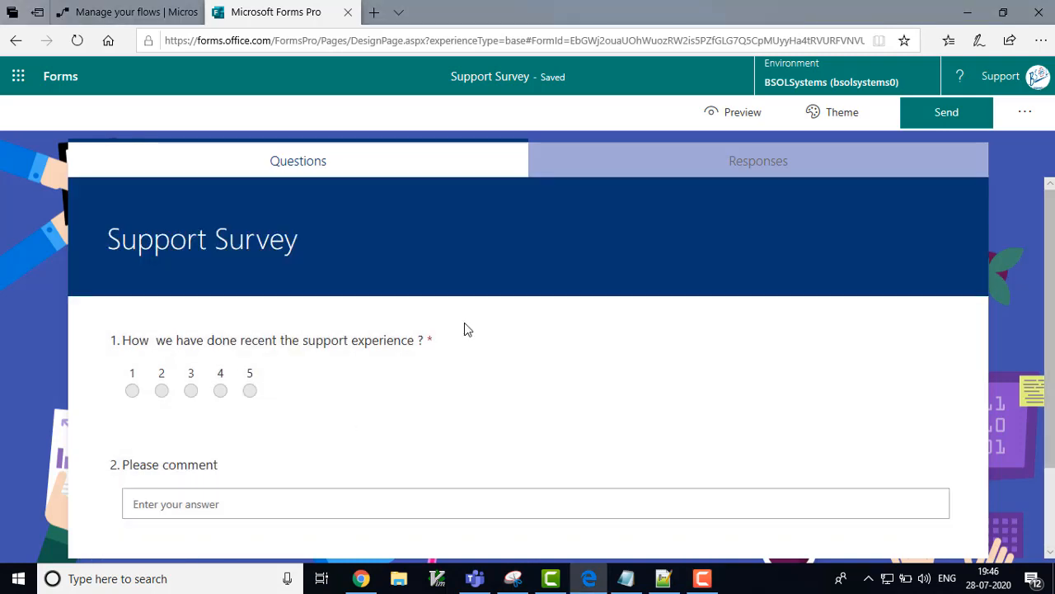
pyautogui.click(1027, 116)
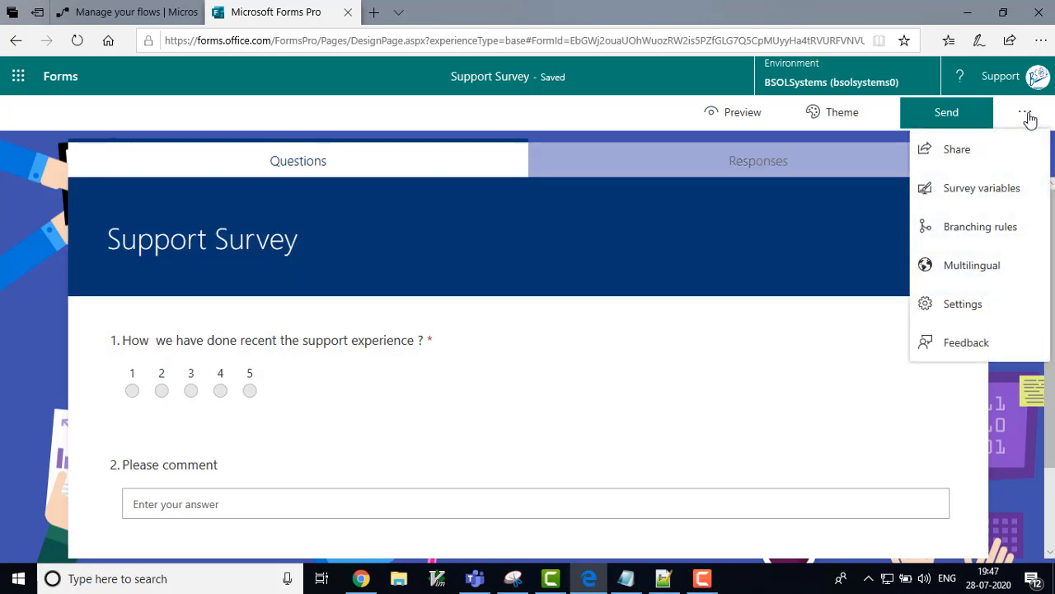
pyautogui.click(990, 202)
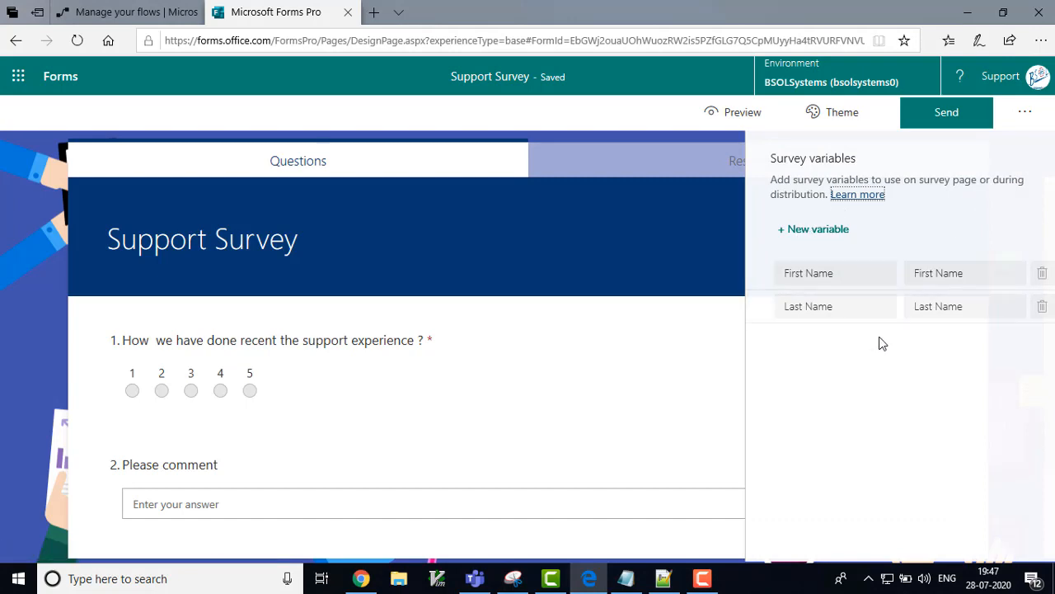
pyautogui.click(815, 236)
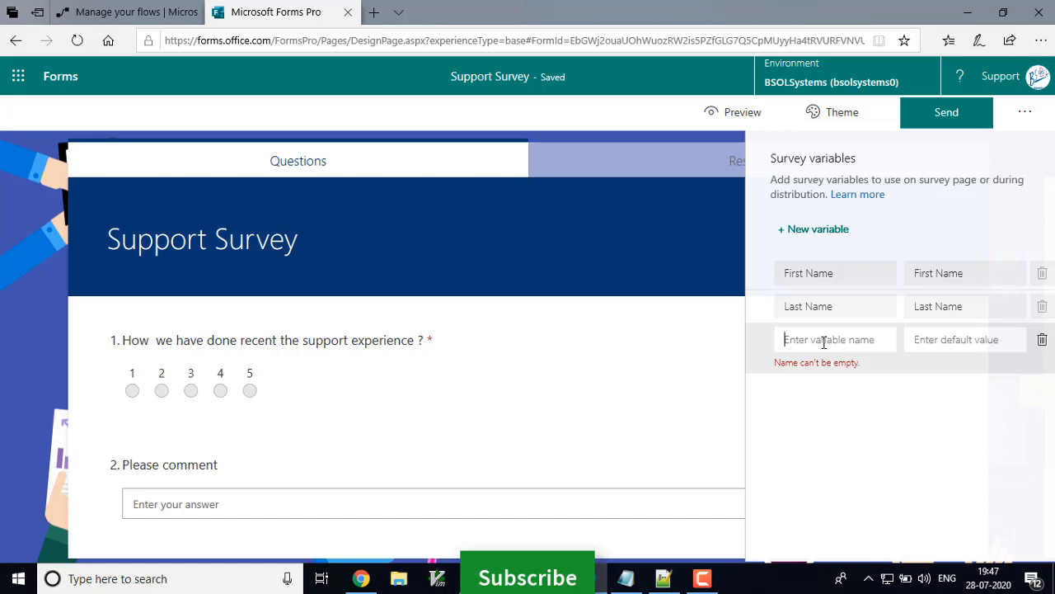
pyautogui.write('ca')
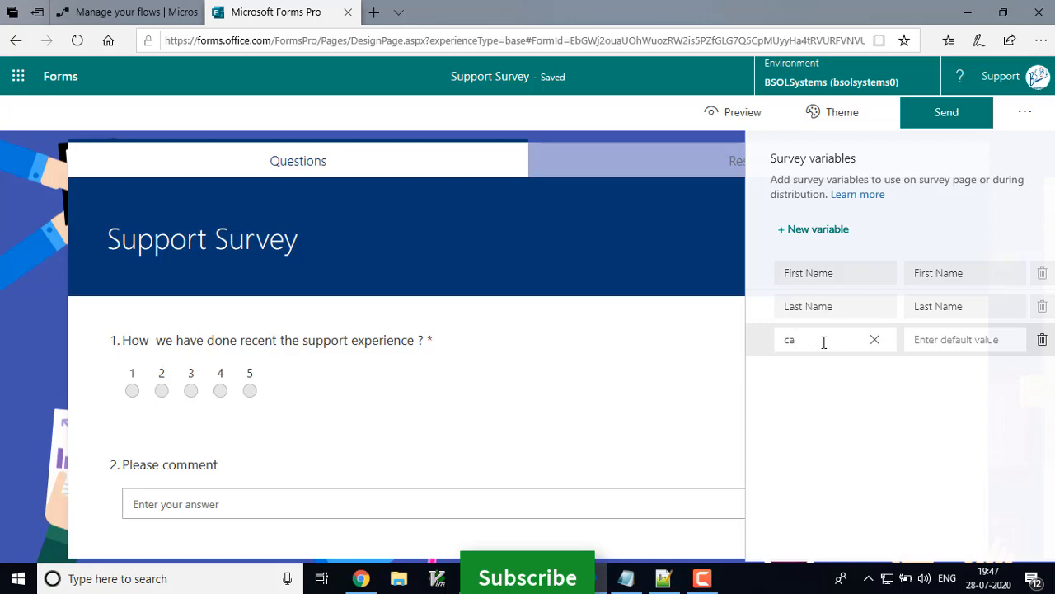
pyautogui.write('senumber')
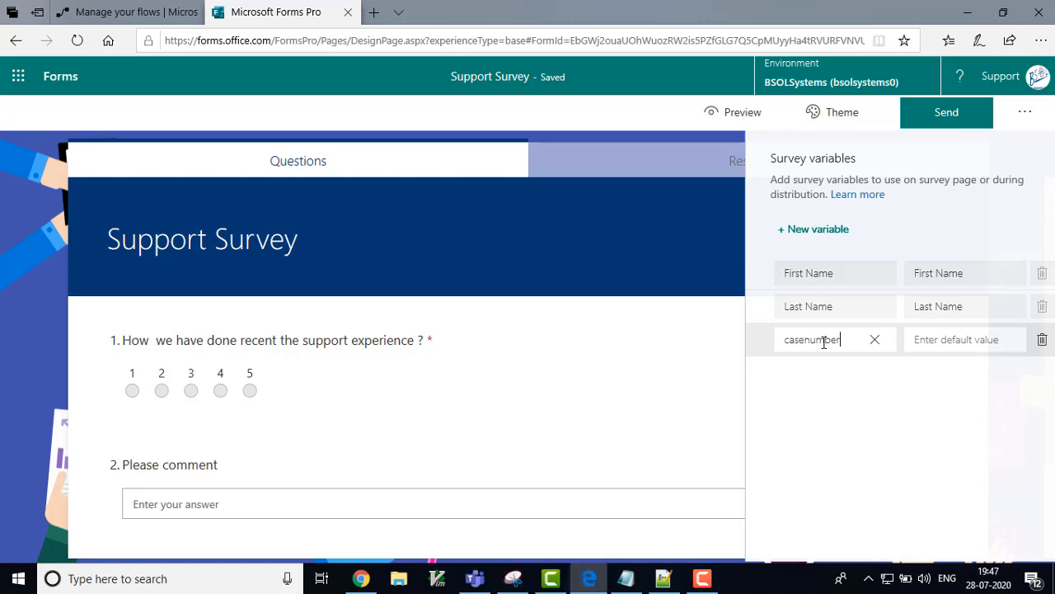
pyautogui.press('Tab')
pyautogui.write('case')
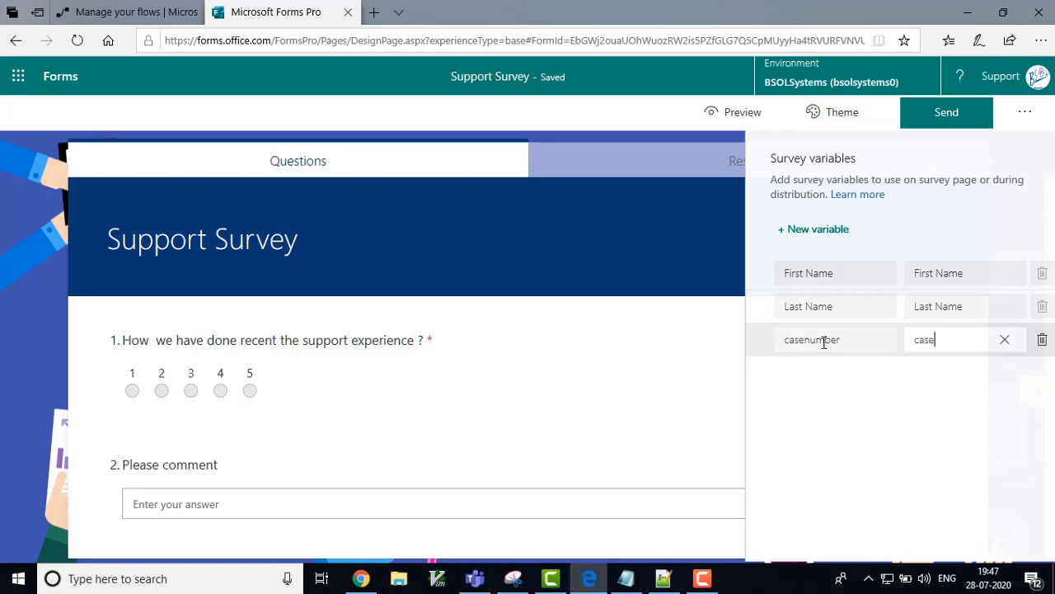
pyautogui.write('number')
# Step: Add a second survey variable, casetitle, with default value casetitle, and close the panel
pyautogui.click(817, 235)
pyautogui.click(829, 375)
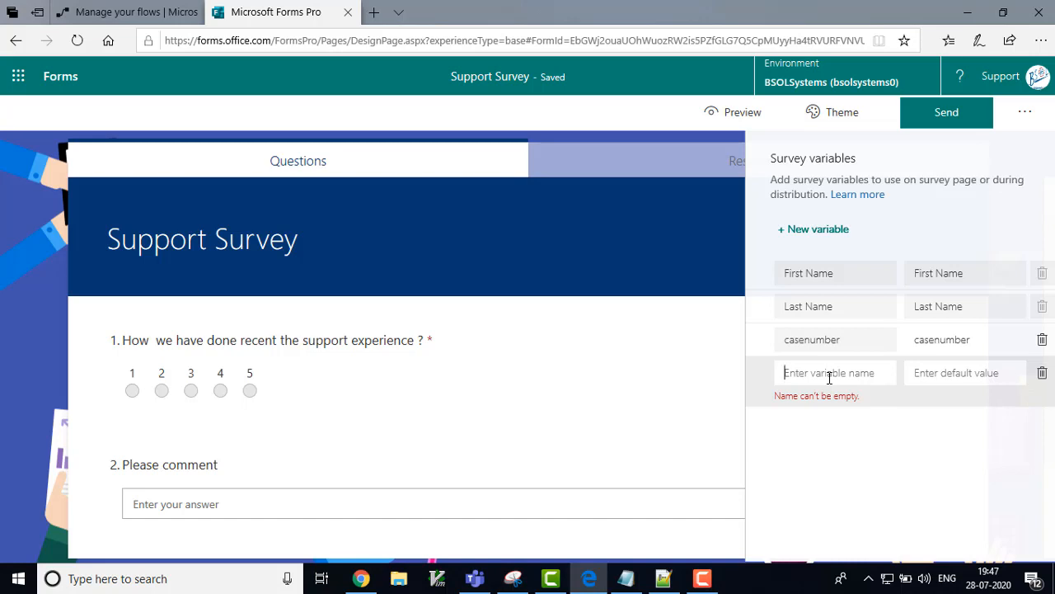
pyautogui.write('casetitle')
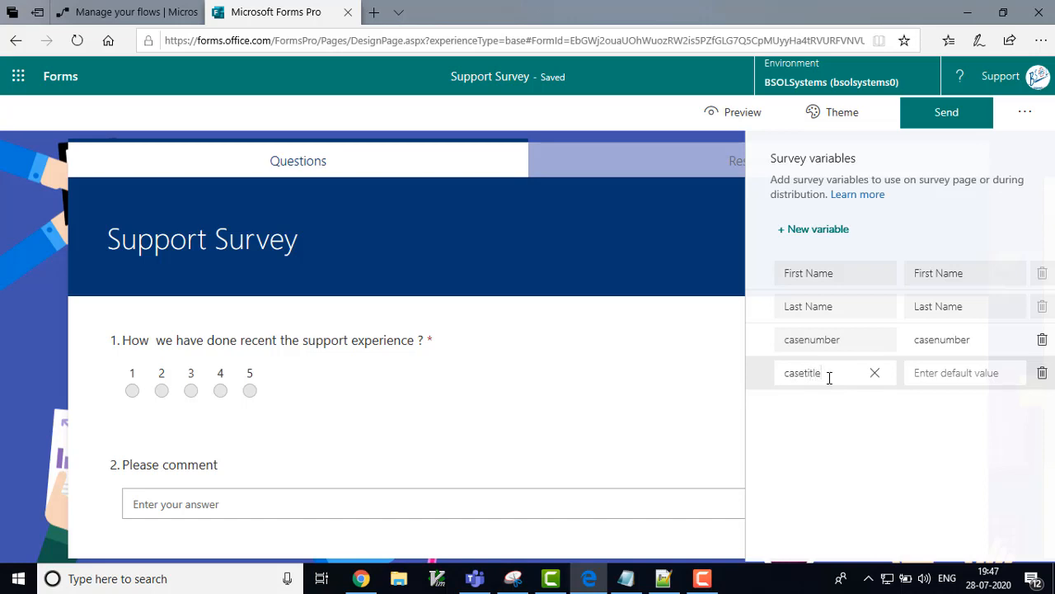
pyautogui.press('Tab')
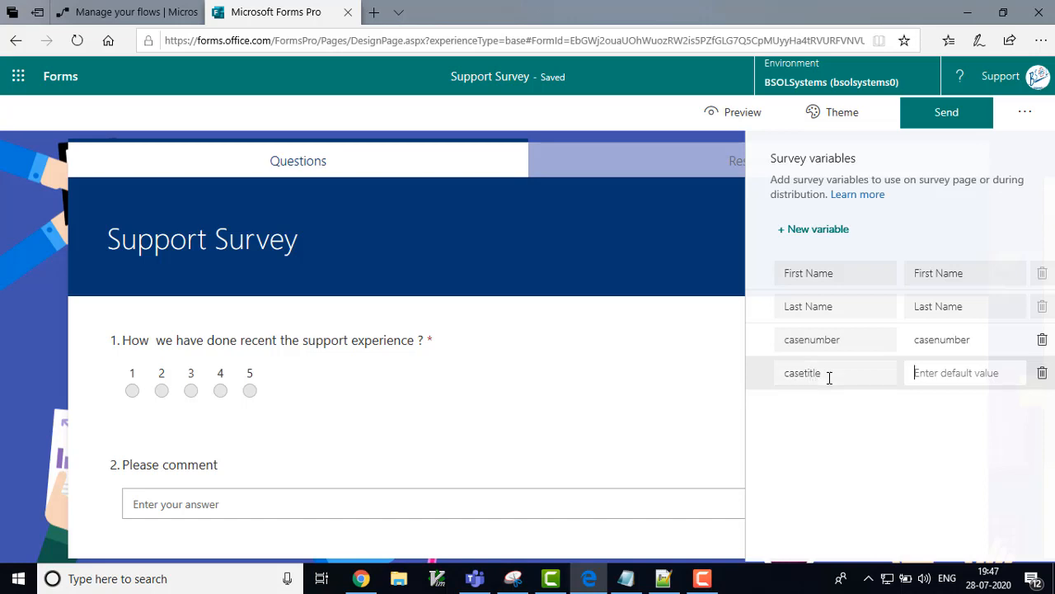
pyautogui.write('casetitle')
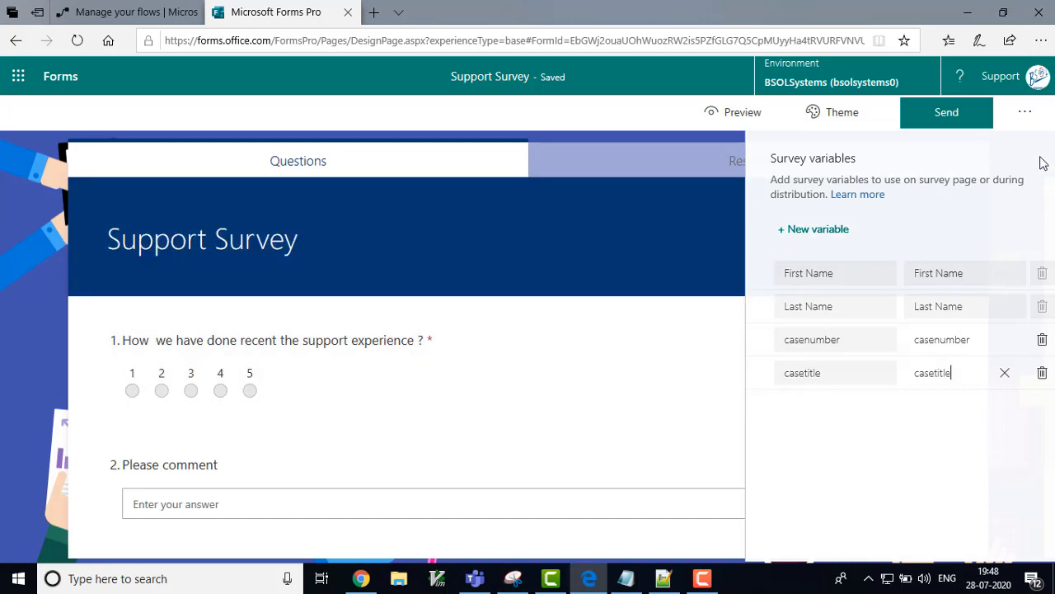
pyautogui.click(1023, 115)
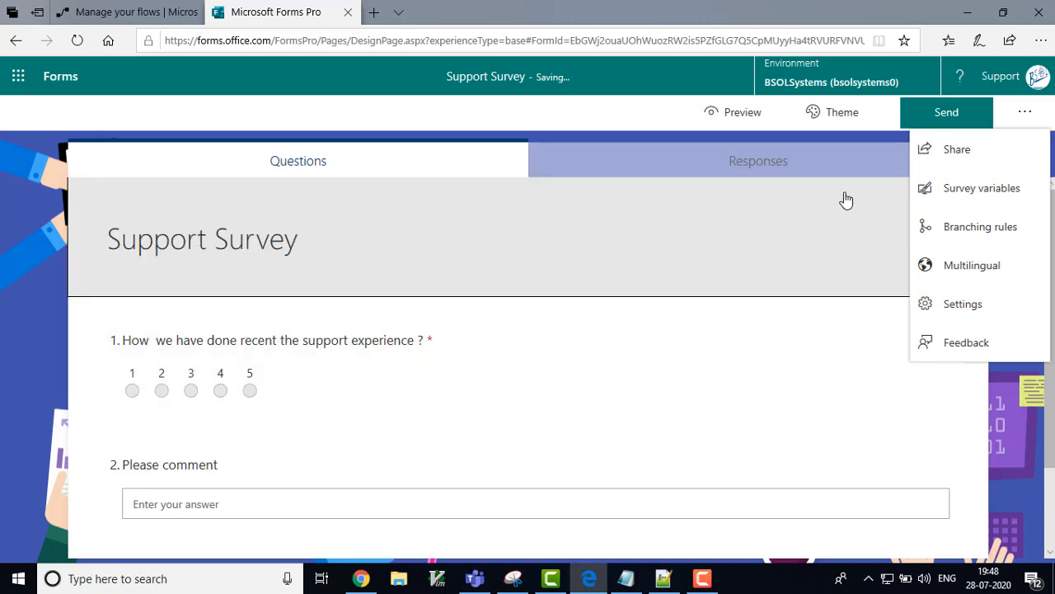
# Step: Insert the {{First Name}} variable at the start of question 1, before 'How'
pyautogui.click(1026, 121)
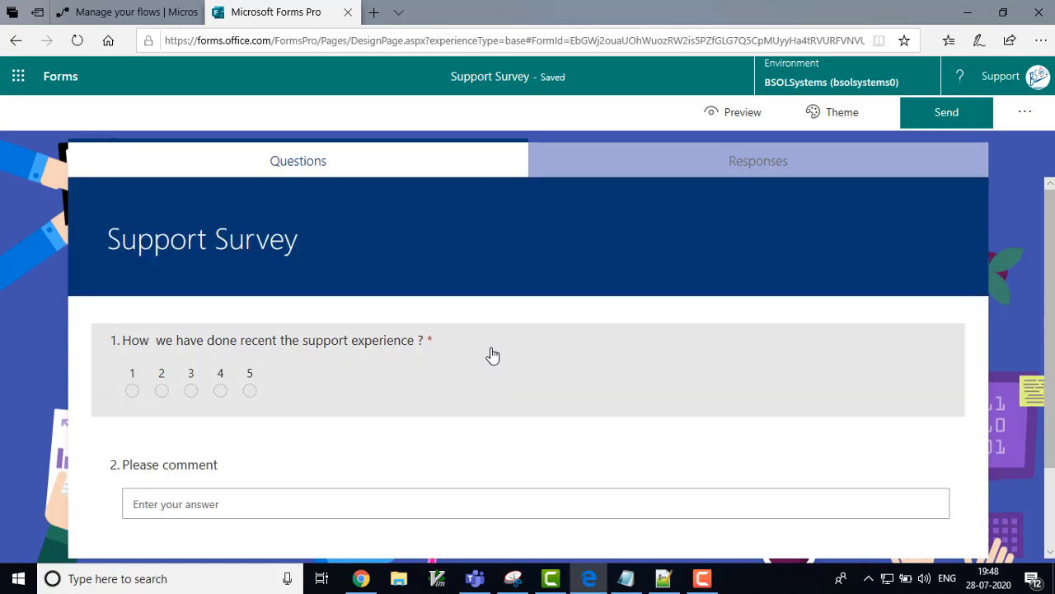
pyautogui.click(492, 353)
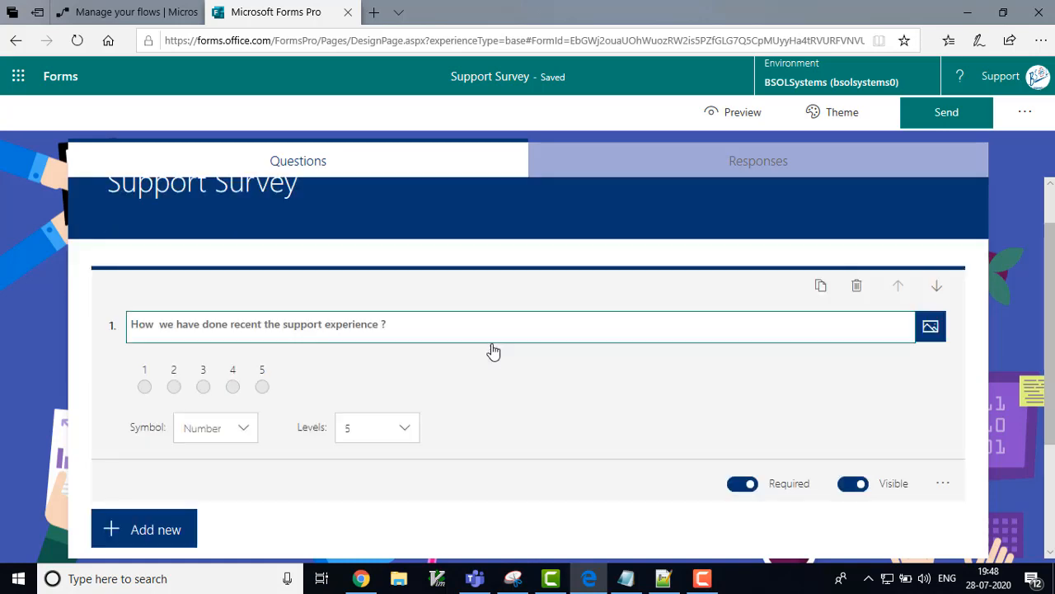
pyautogui.click(426, 330)
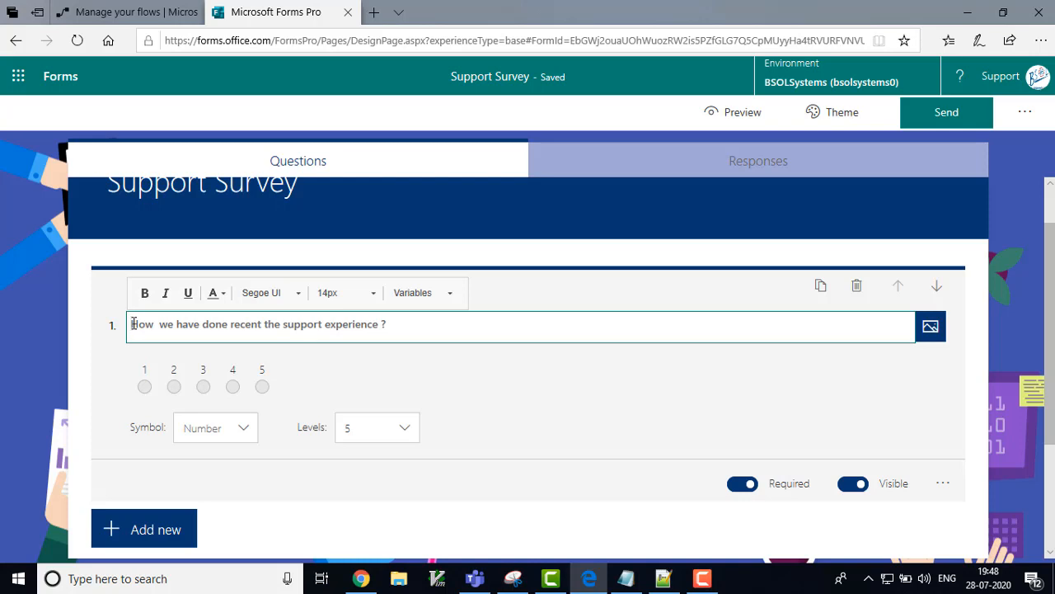
pyautogui.click(451, 302)
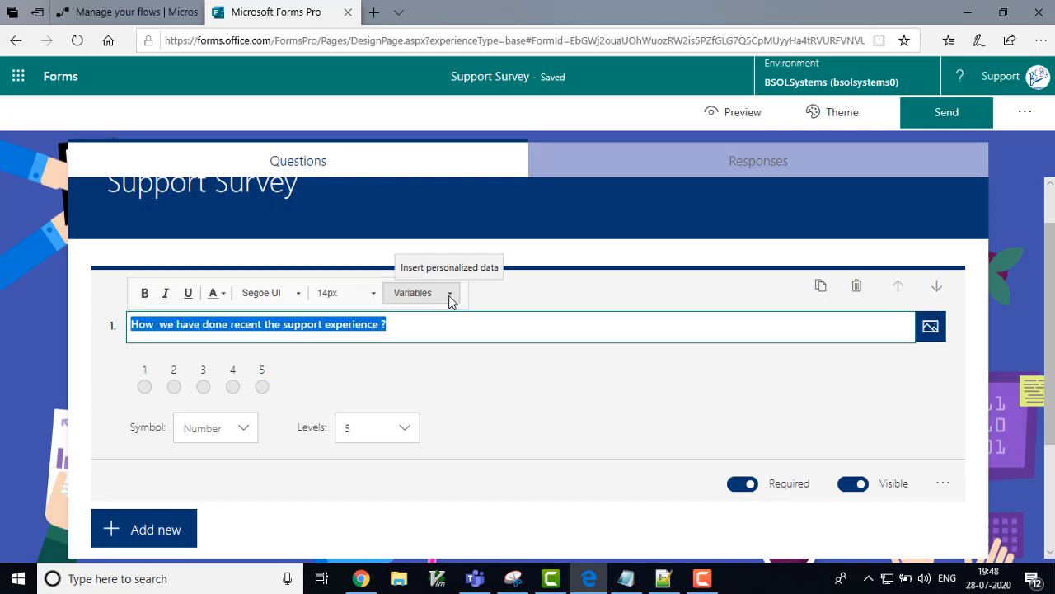
pyautogui.click(449, 295)
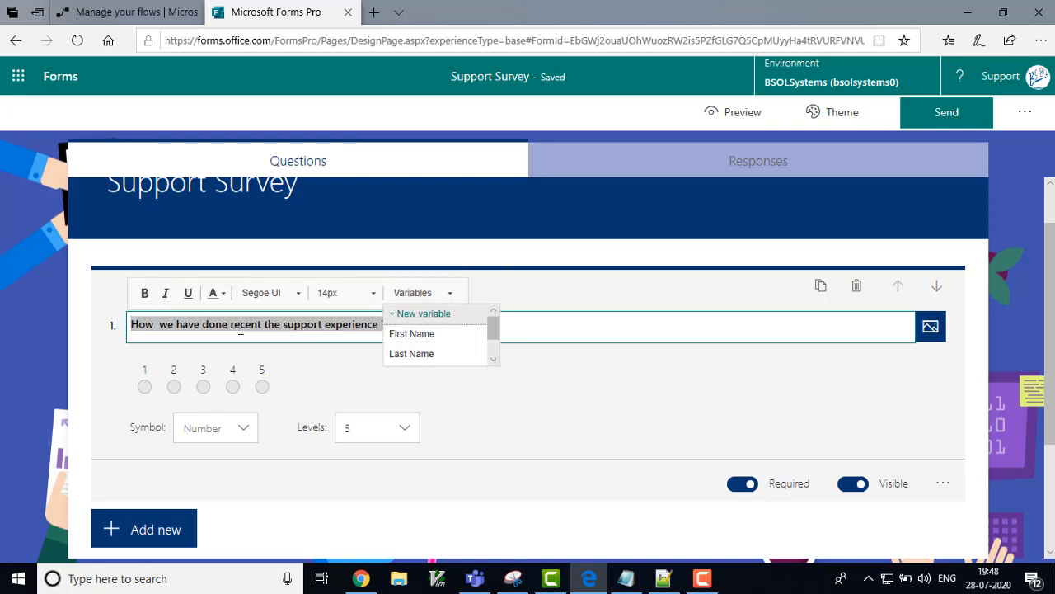
pyautogui.click(132, 325)
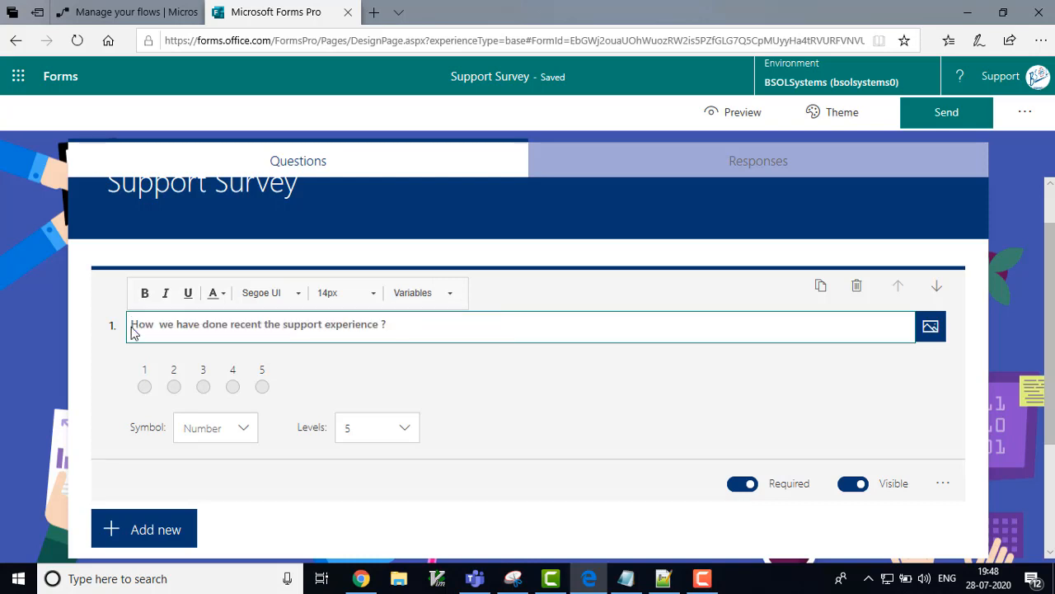
pyautogui.click(451, 296)
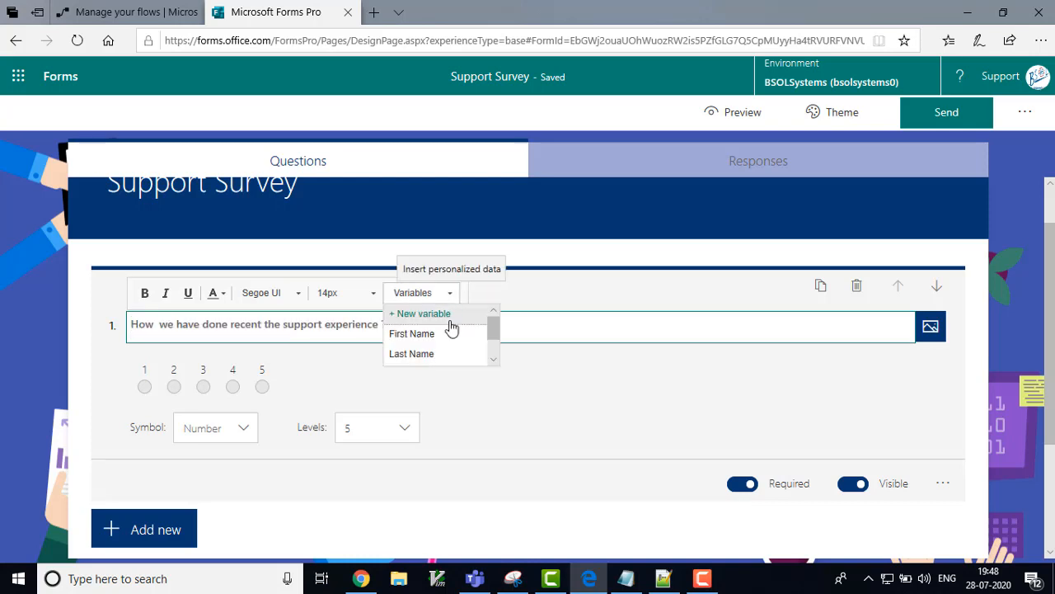
pyautogui.click(421, 334)
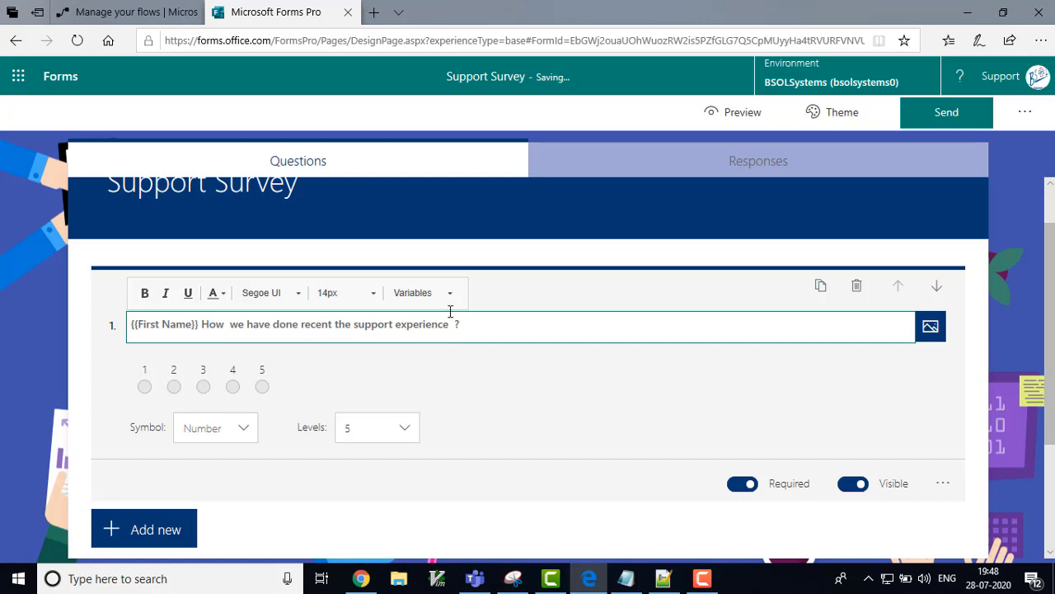
# Step: Insert {{casenumber}} at the end of question 1 and retype the question mark
pyautogui.click(451, 294)
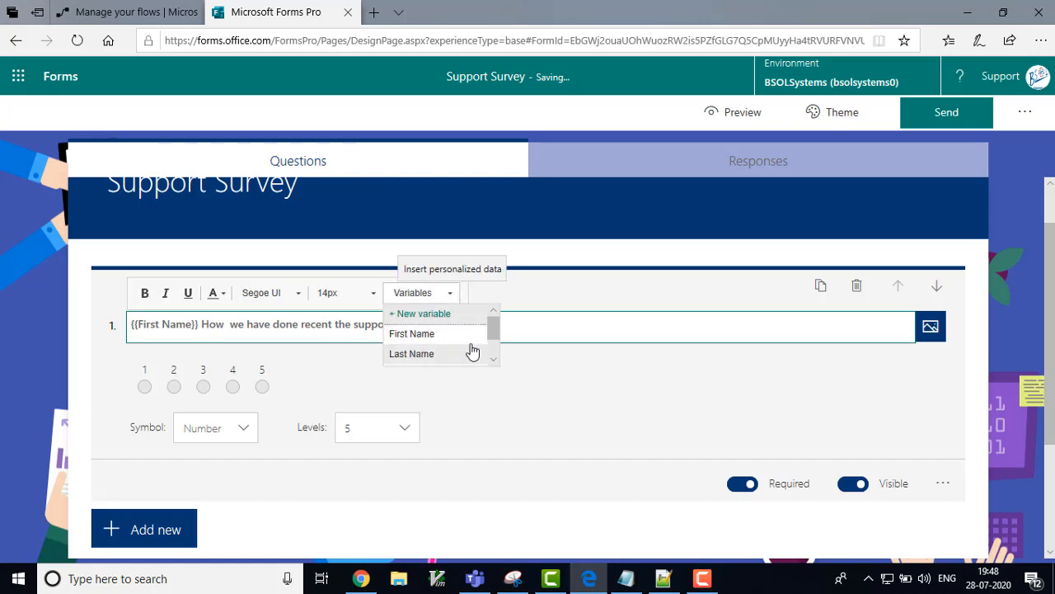
pyautogui.click(494, 361)
pyautogui.click(494, 360)
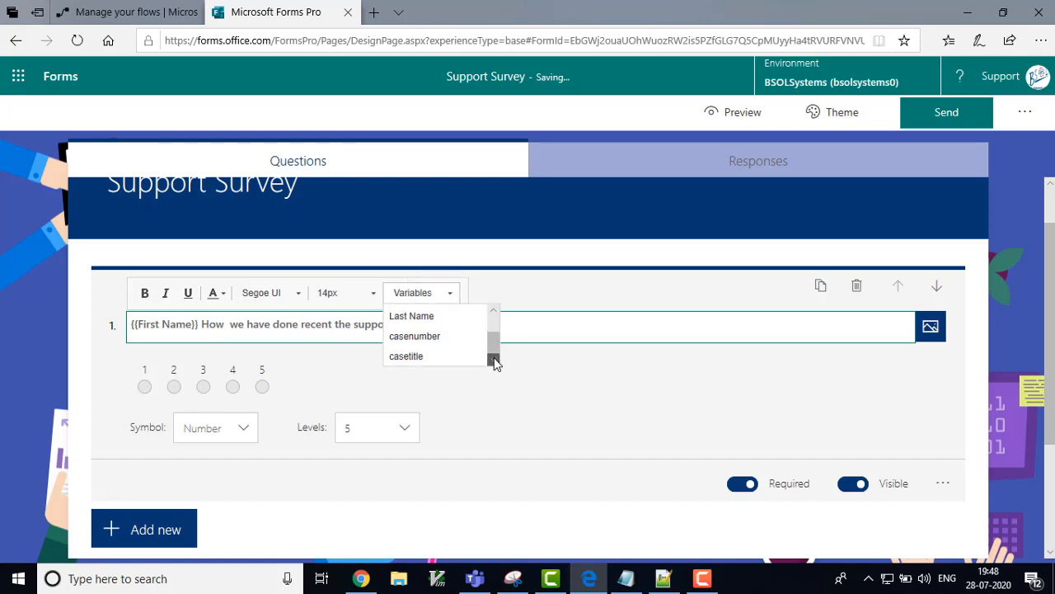
pyautogui.click(431, 337)
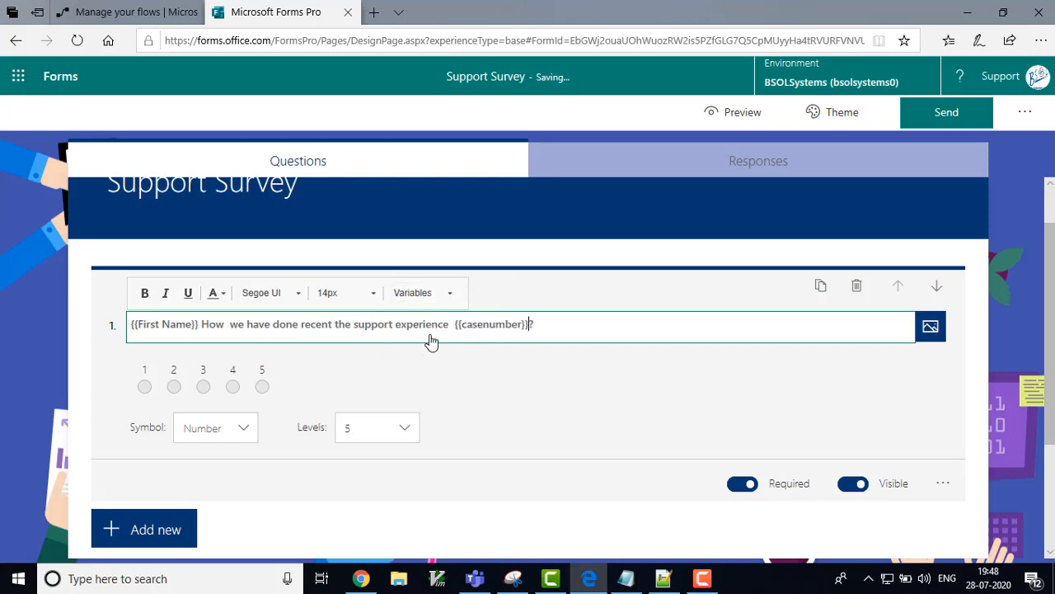
pyautogui.write('?')
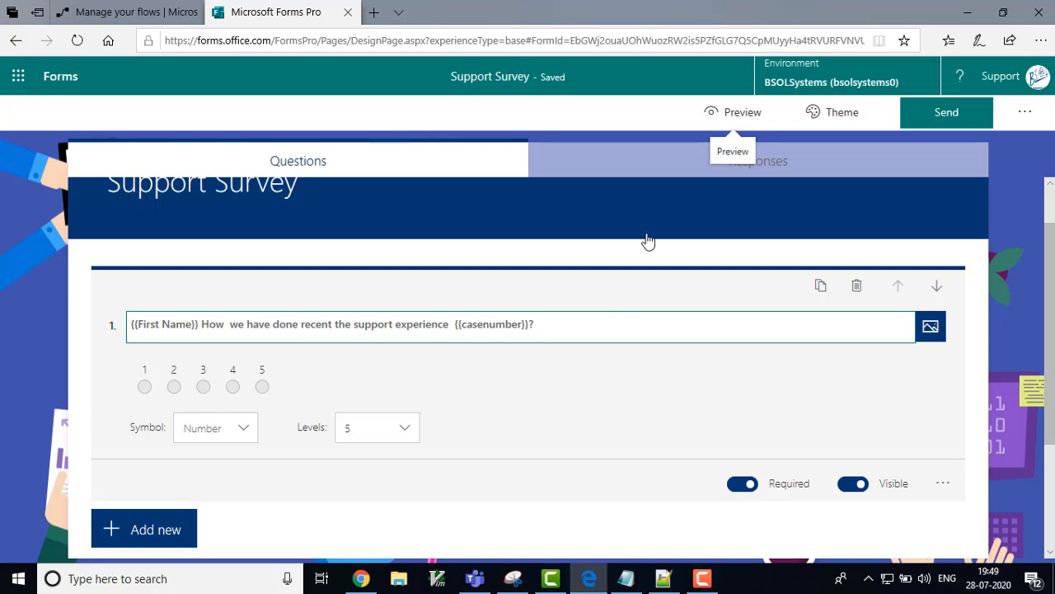
# Step: Open the Send options' Power Automate distribution and choose Configure a Flow
pyautogui.click(945, 117)
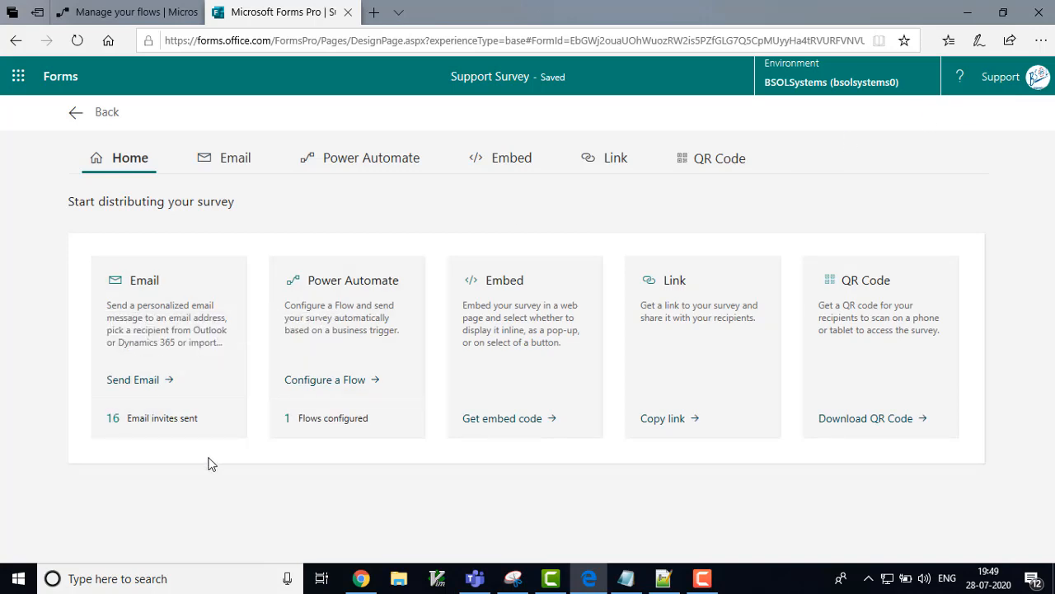
pyautogui.click(288, 386)
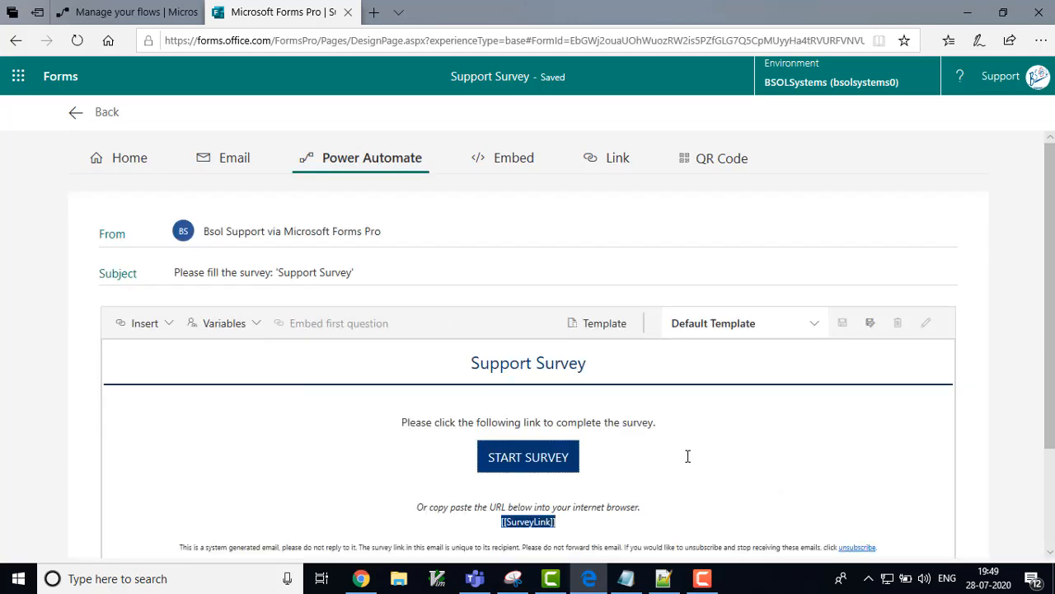
pyautogui.scroll(-2, 730, 465)
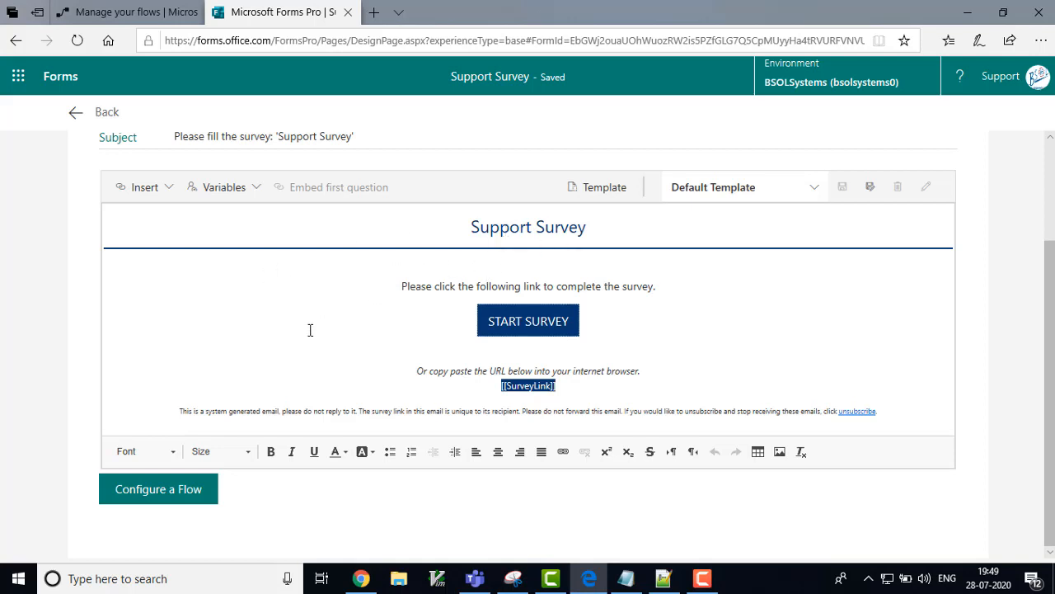
pyautogui.click(161, 495)
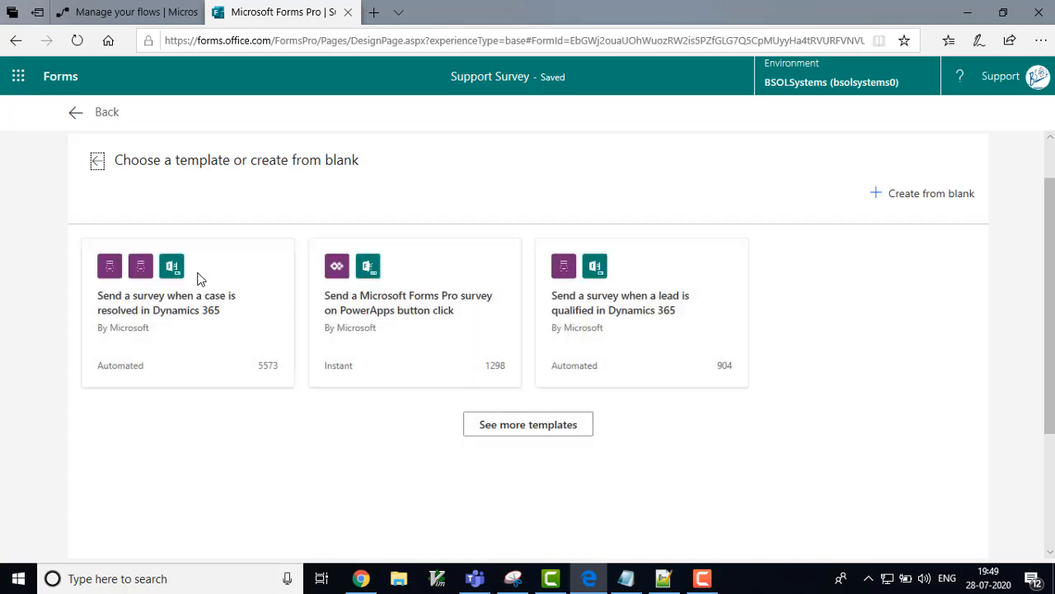
# Step: Create the 'Send a survey when a case is resolved in Dynamics 365' flow in BSOLSystems
pyautogui.click(137, 309)
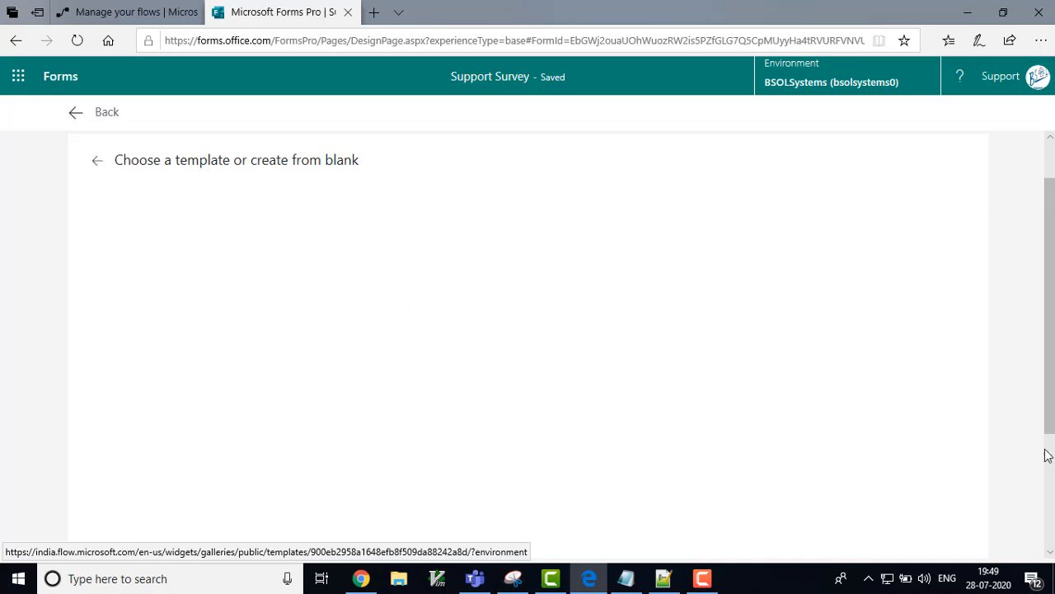
pyautogui.scroll(-3, 1051, 469)
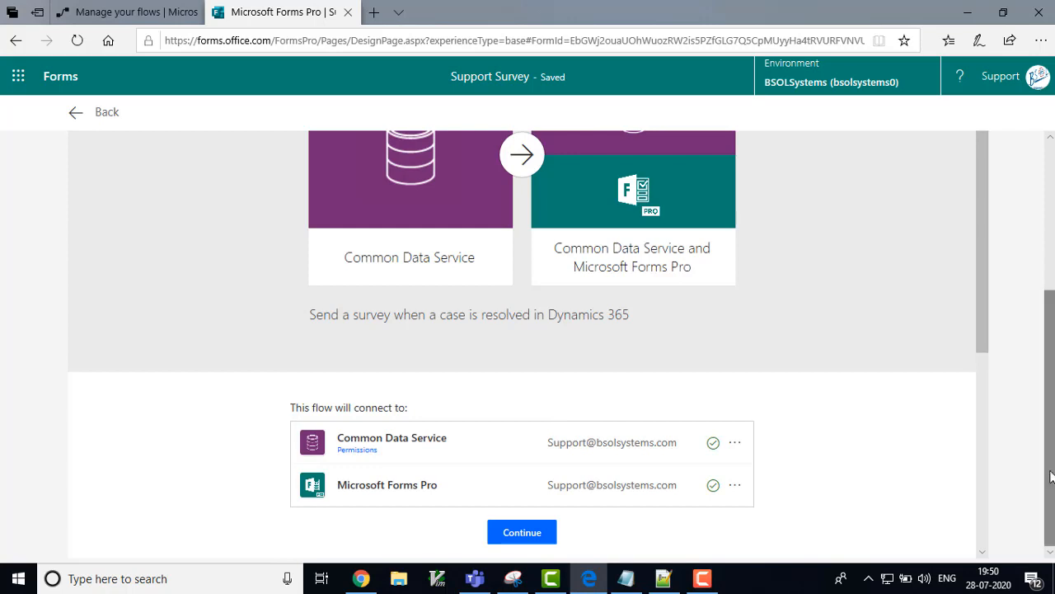
pyautogui.scroll(-3, 989, 487)
pyautogui.scroll(-1, 989, 487)
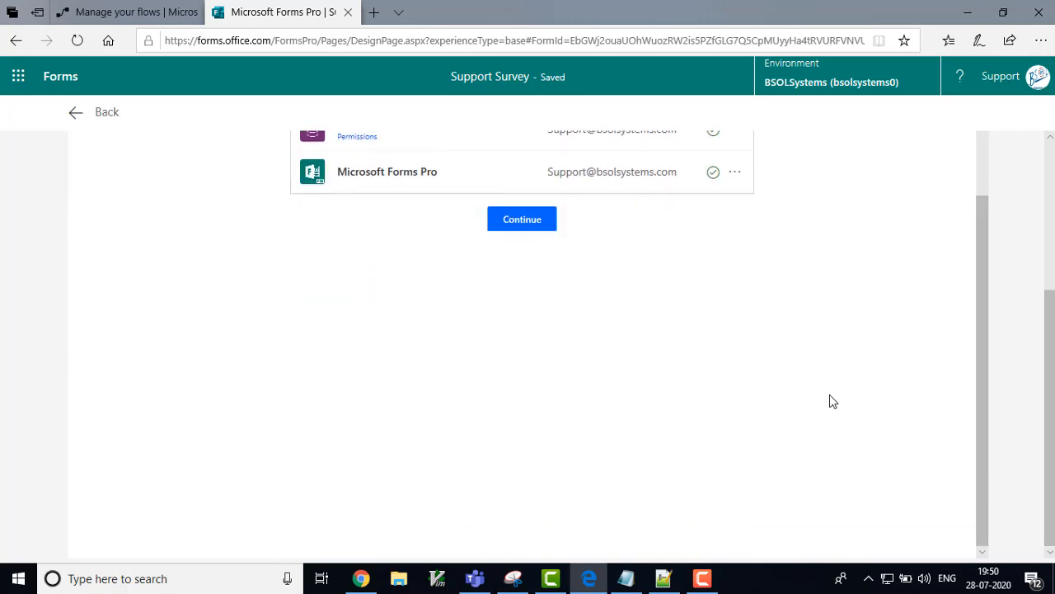
pyautogui.click(510, 231)
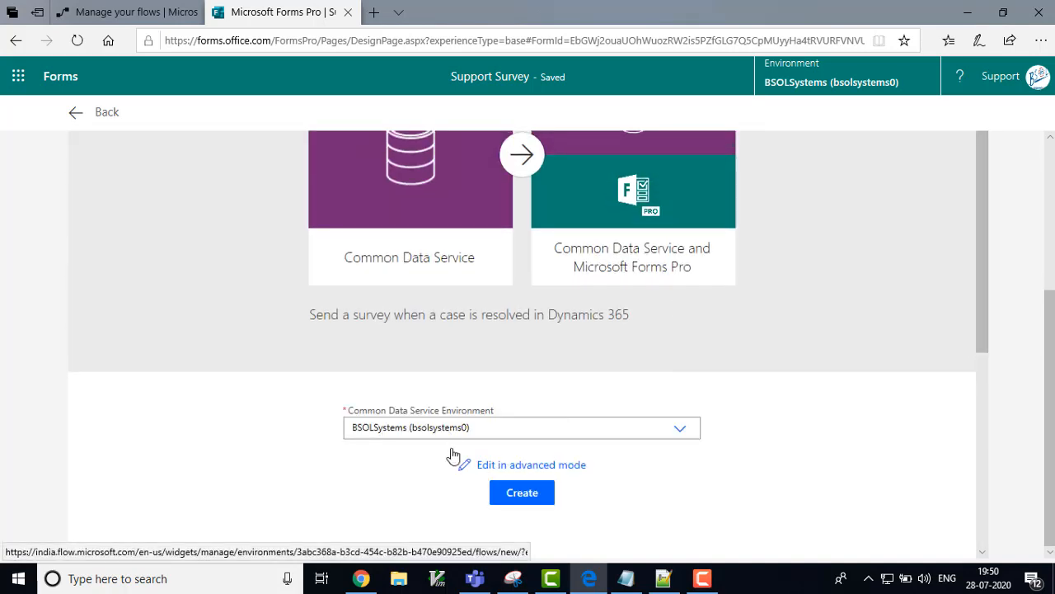
pyautogui.click(517, 499)
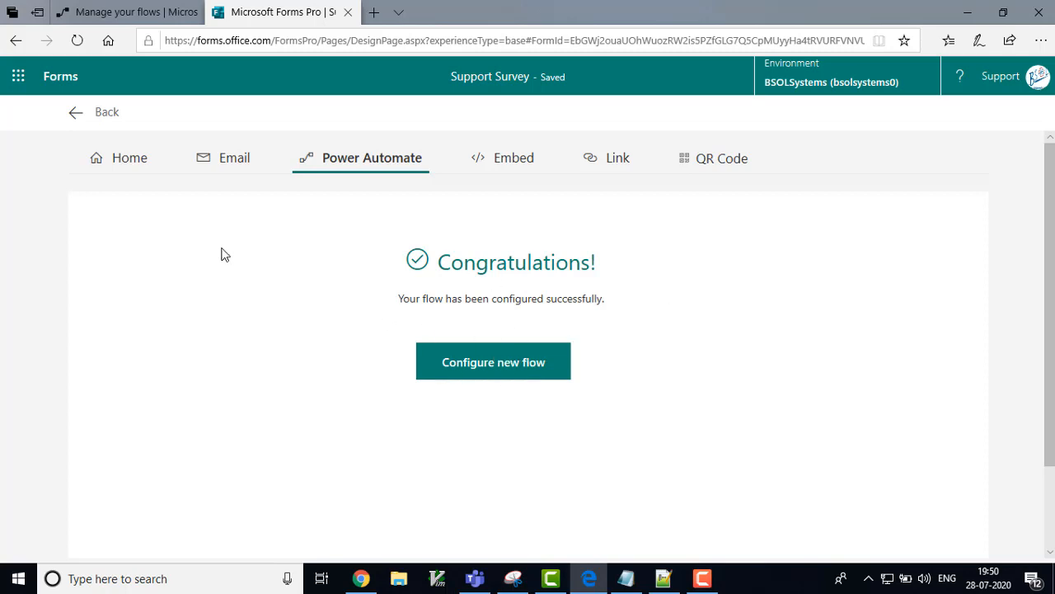
# Step: Find the new case-resolved survey flow in the refreshed flows list and open it for editing
pyautogui.click(132, 10)
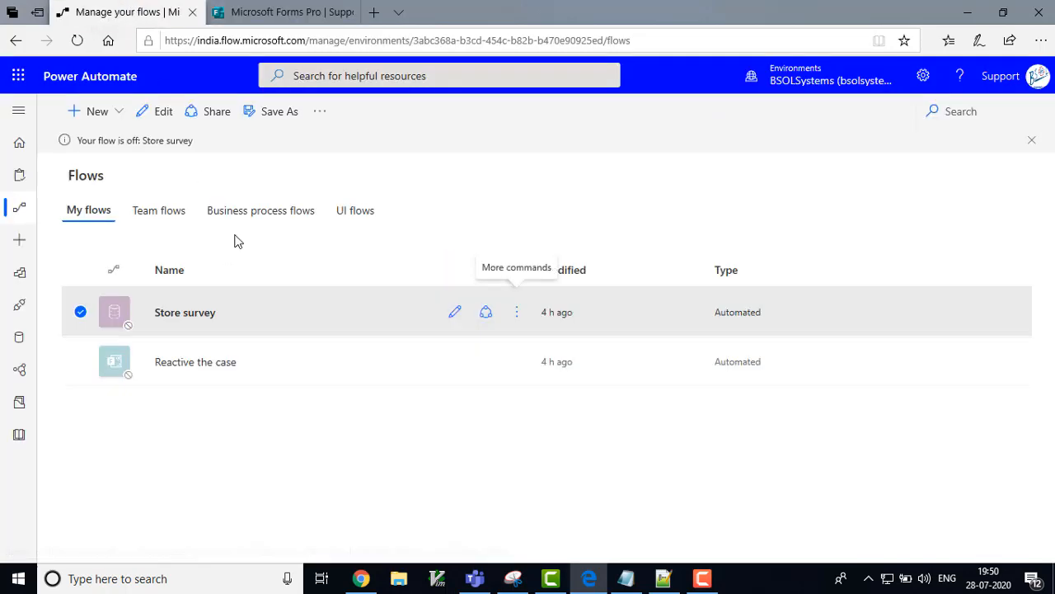
pyautogui.click(76, 41)
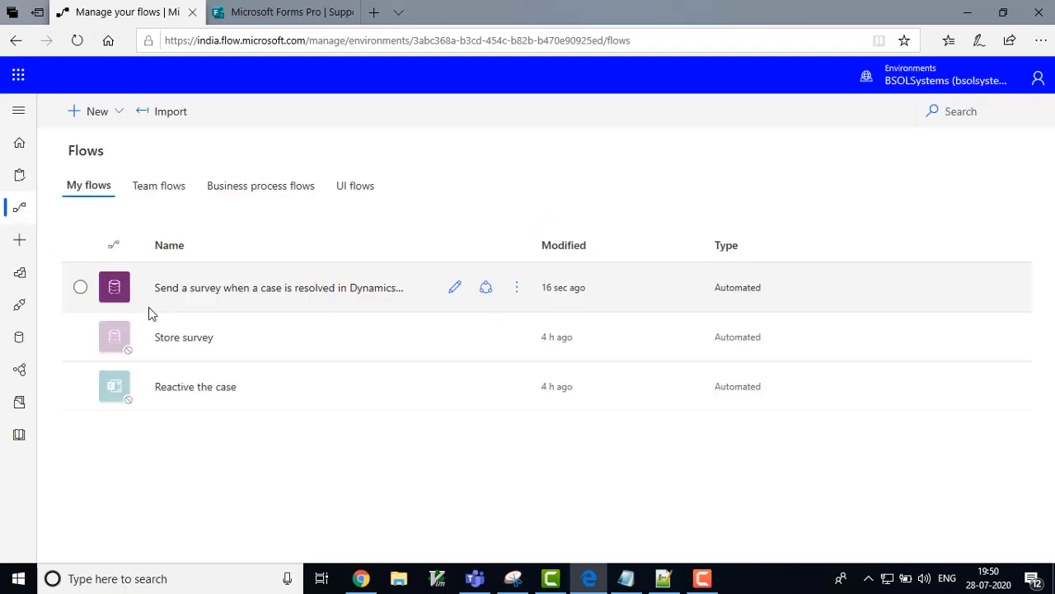
pyautogui.click(221, 298)
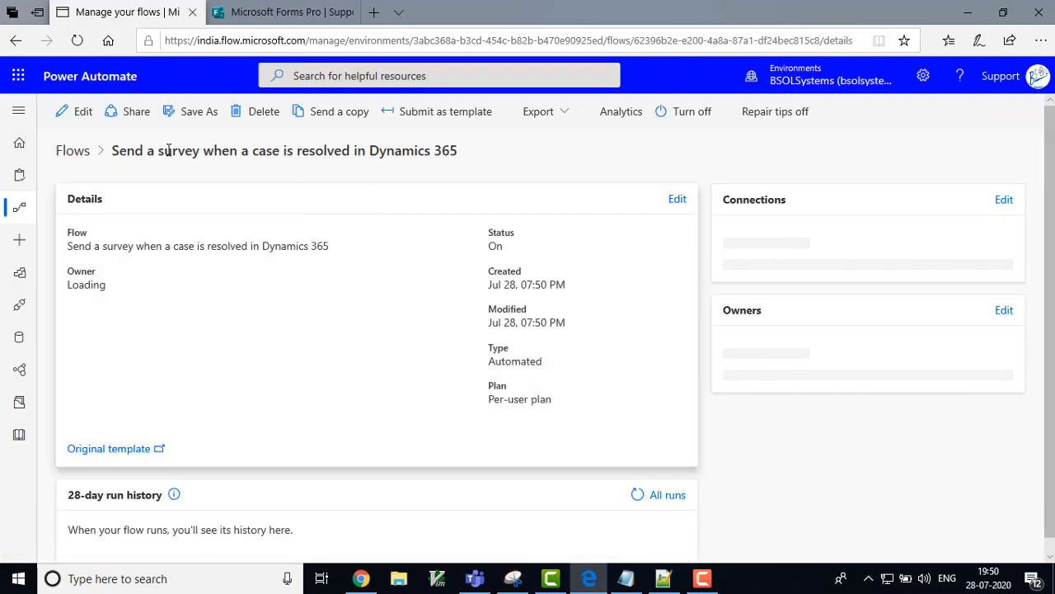
pyautogui.click(74, 115)
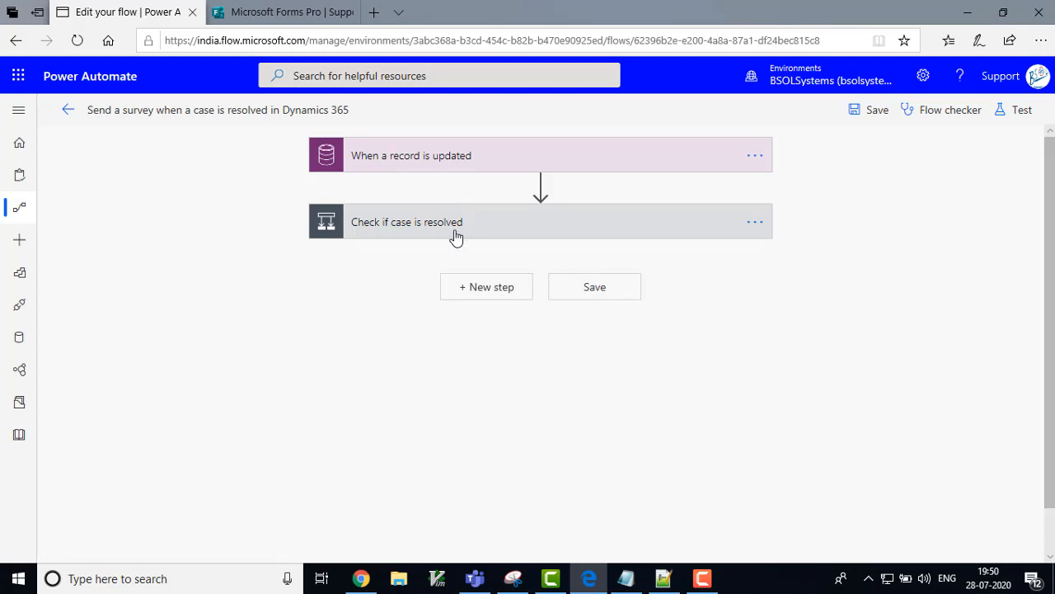
# Step: Expand the case-resolved and accounts conditions and show the If yes survey action's advanced options
pyautogui.click(456, 238)
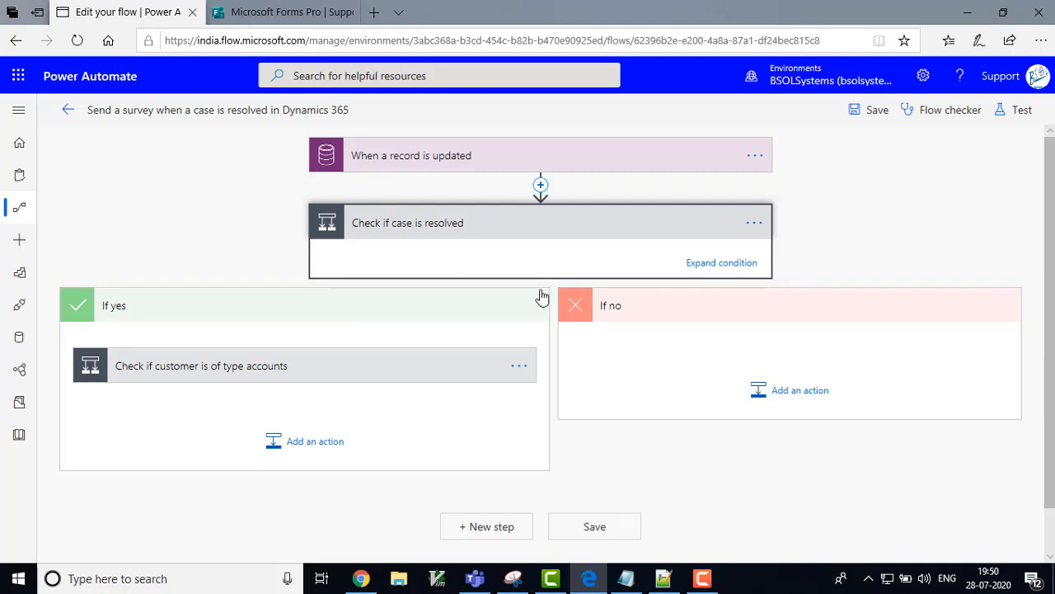
pyautogui.click(722, 262)
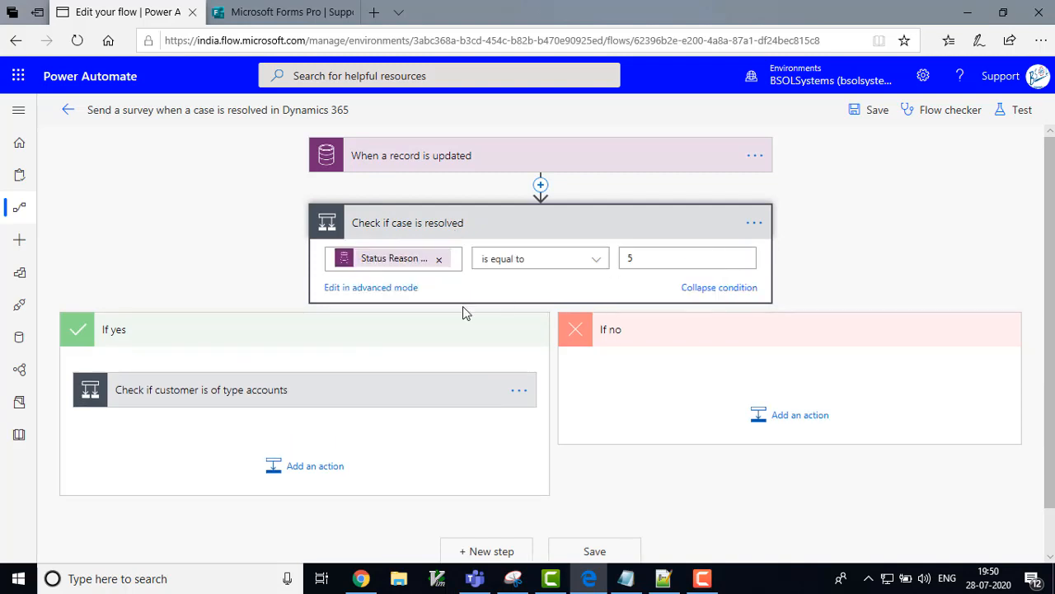
pyautogui.click(273, 401)
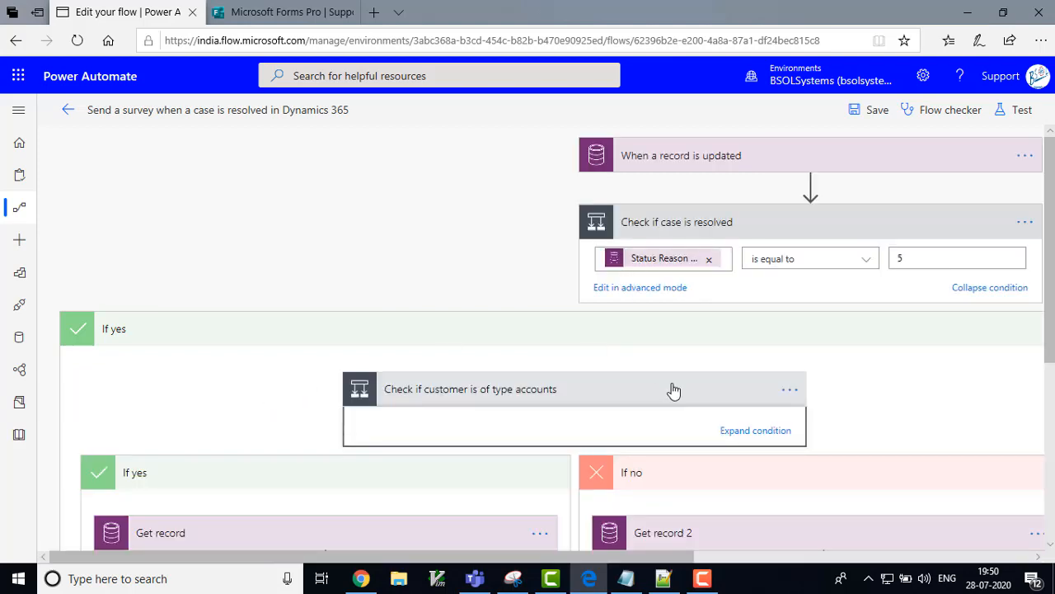
pyautogui.scroll(-4, 1047, 445)
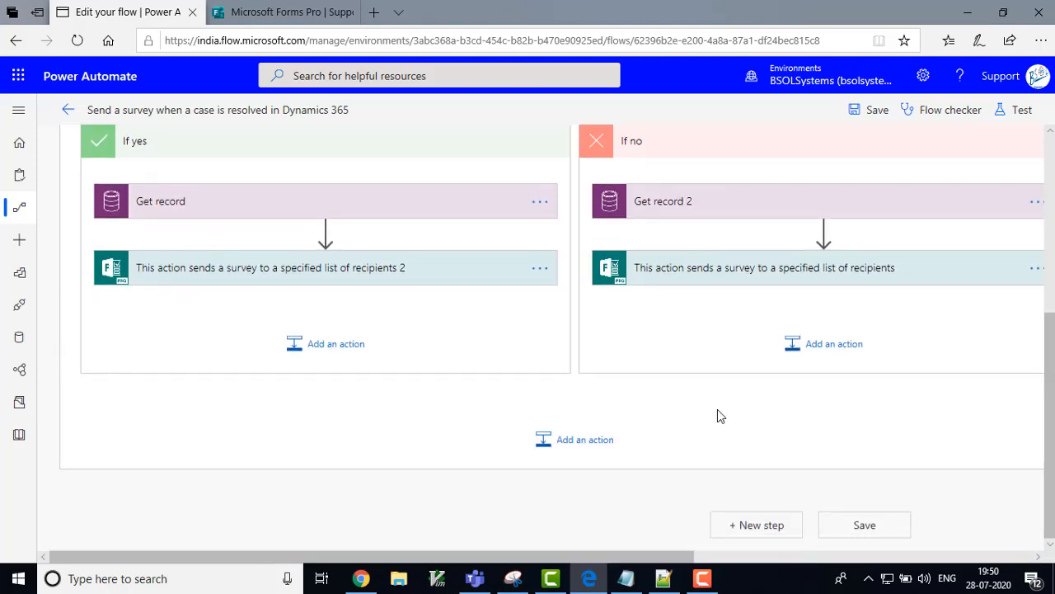
pyautogui.click(261, 279)
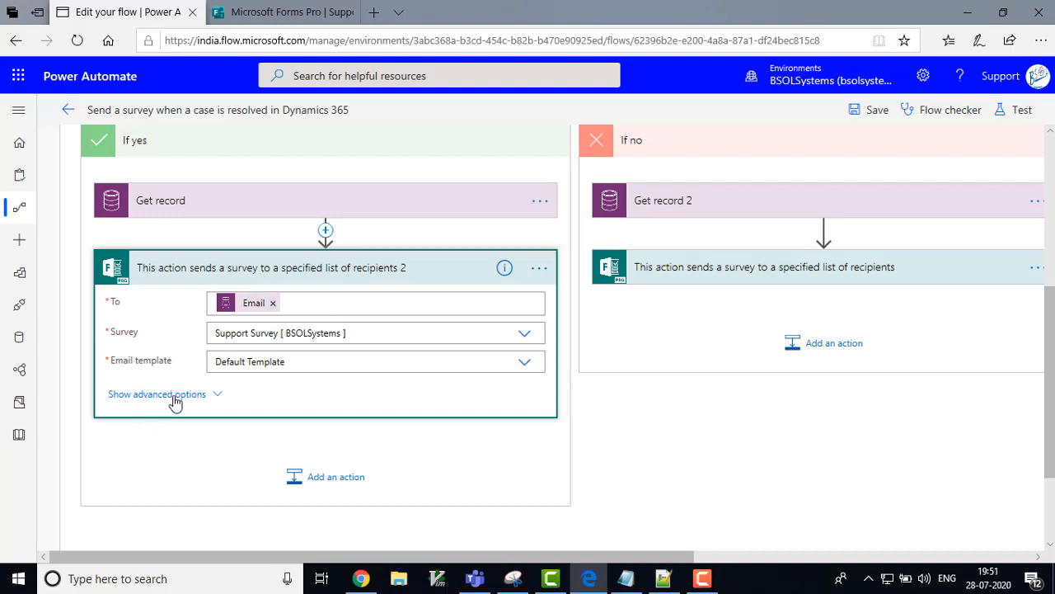
pyautogui.click(175, 395)
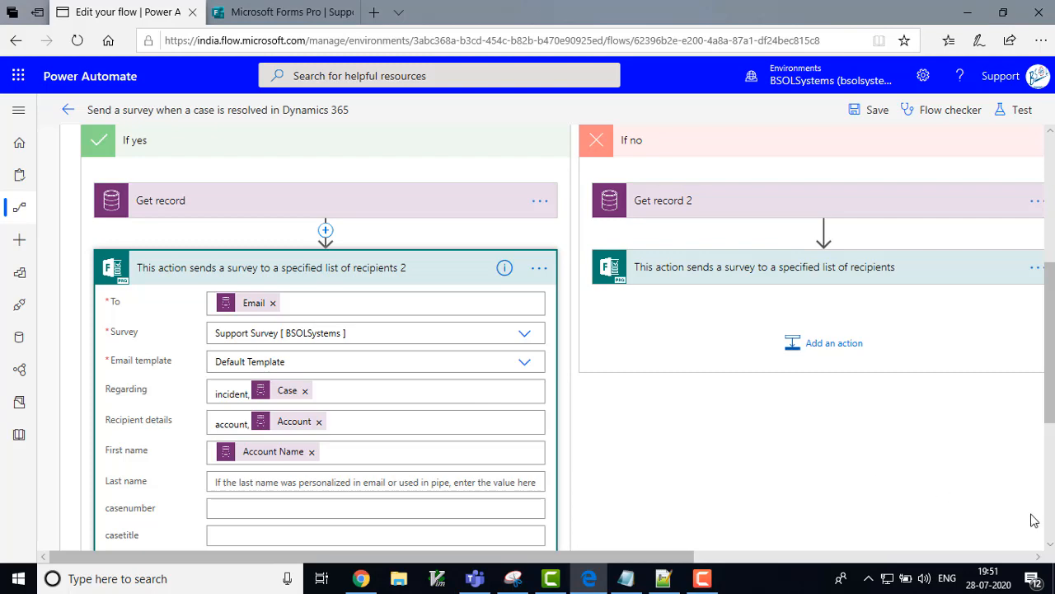
pyautogui.click(1050, 544)
pyautogui.click(1049, 544)
pyautogui.click(1049, 544)
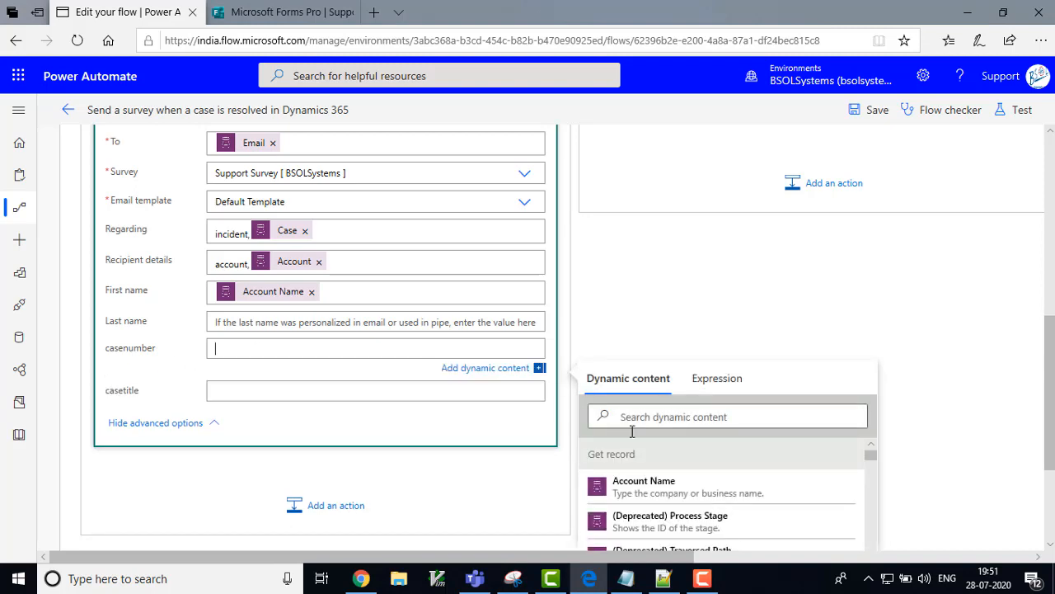
# Step: Map the casenumber field to Case Number and casetitle to Case Title from dynamic content
pyautogui.click(665, 418)
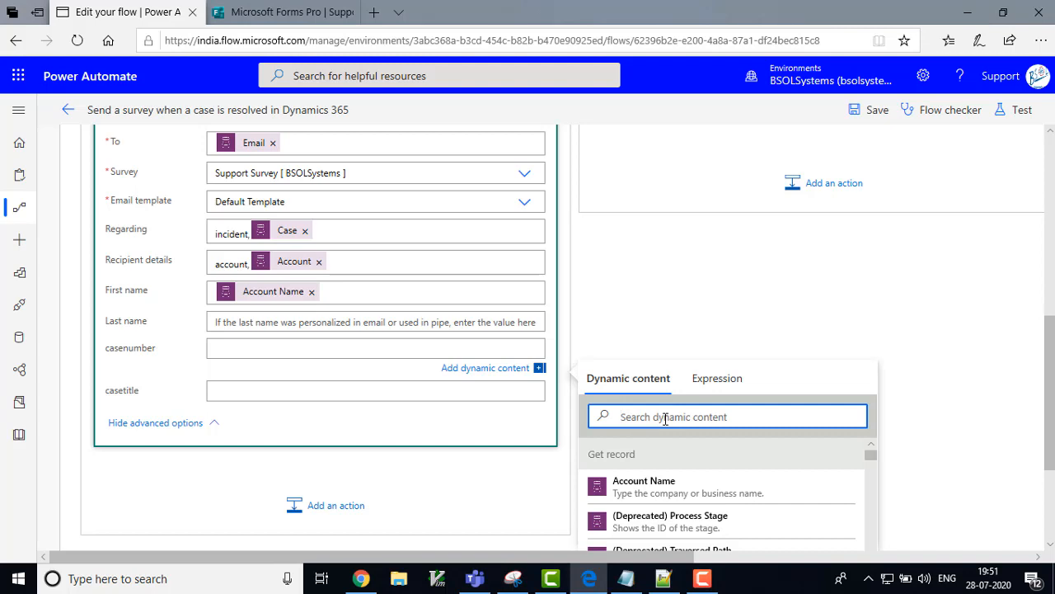
pyautogui.write('case')
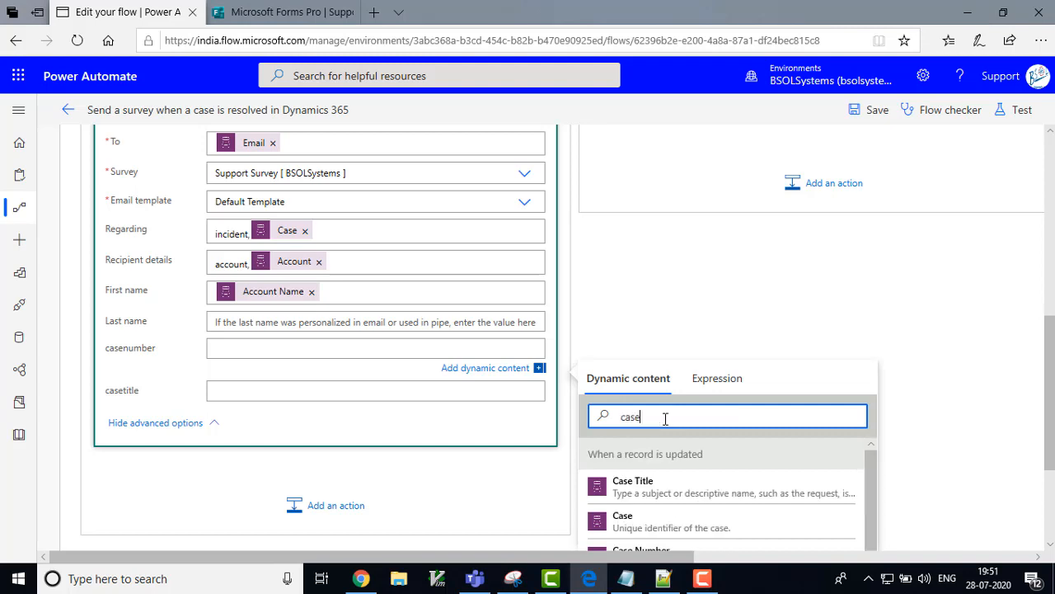
pyautogui.write('nu')
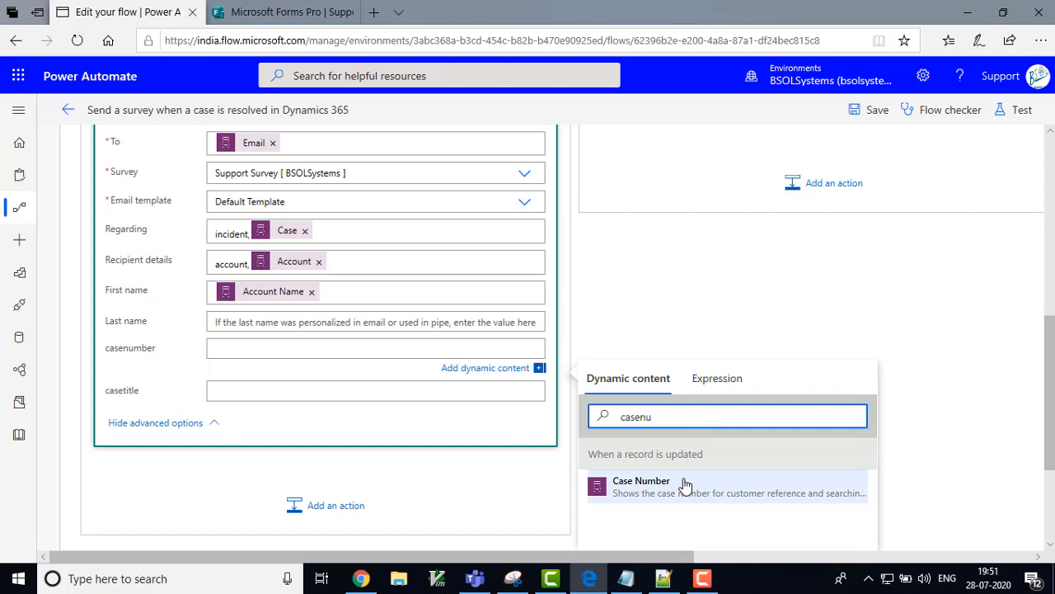
pyautogui.click(684, 486)
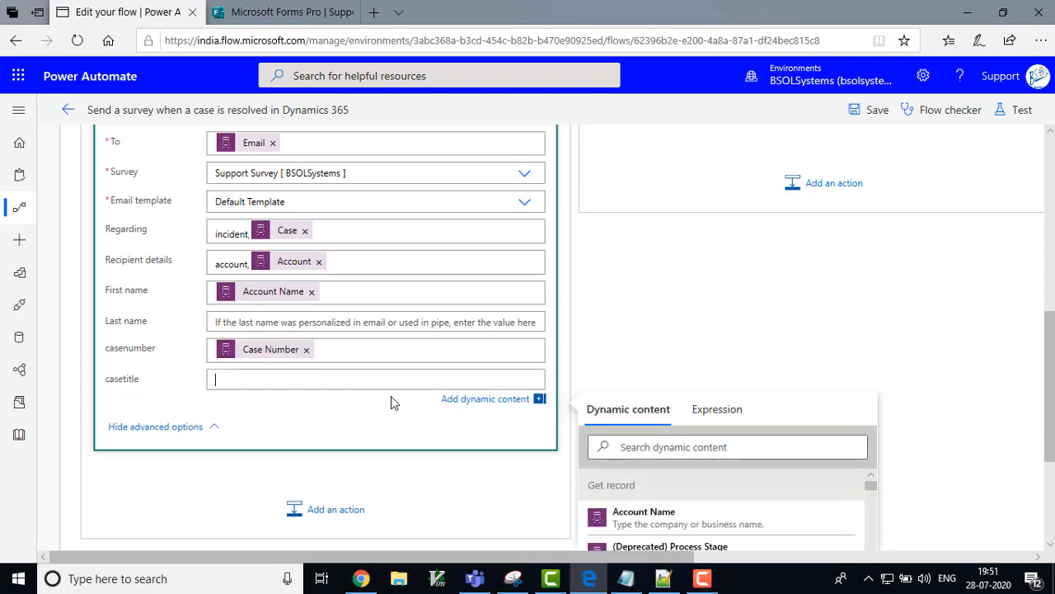
pyautogui.click(658, 442)
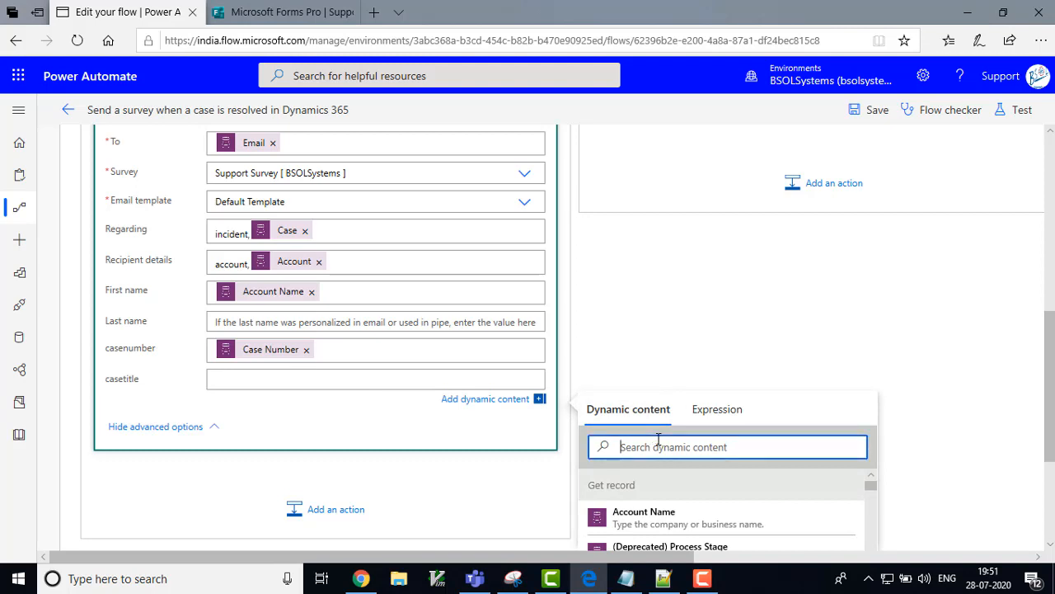
pyautogui.write('case')
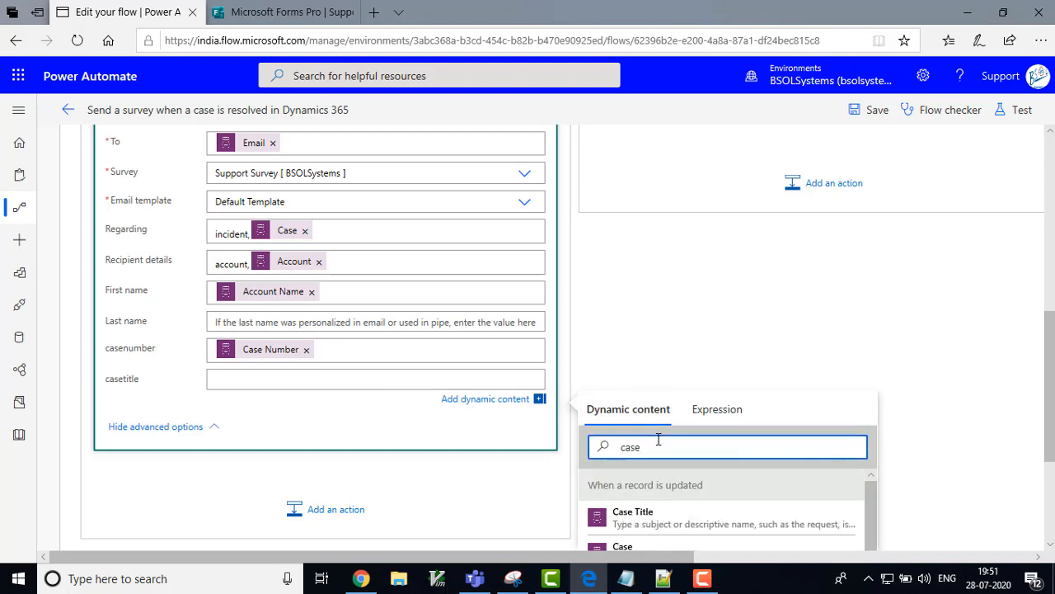
pyautogui.click(652, 515)
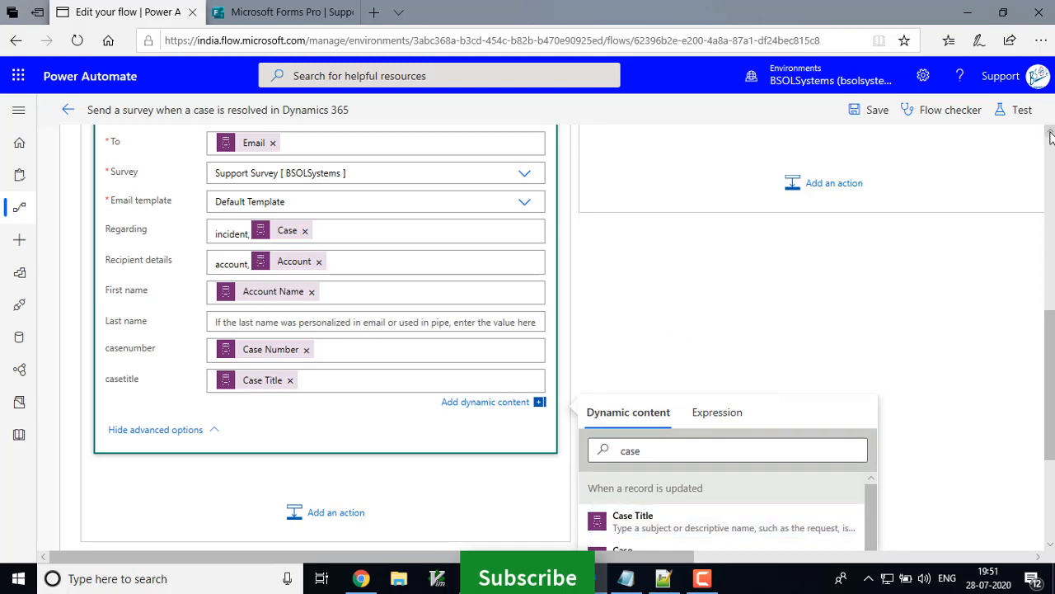
pyautogui.scroll(4, 1049, 140)
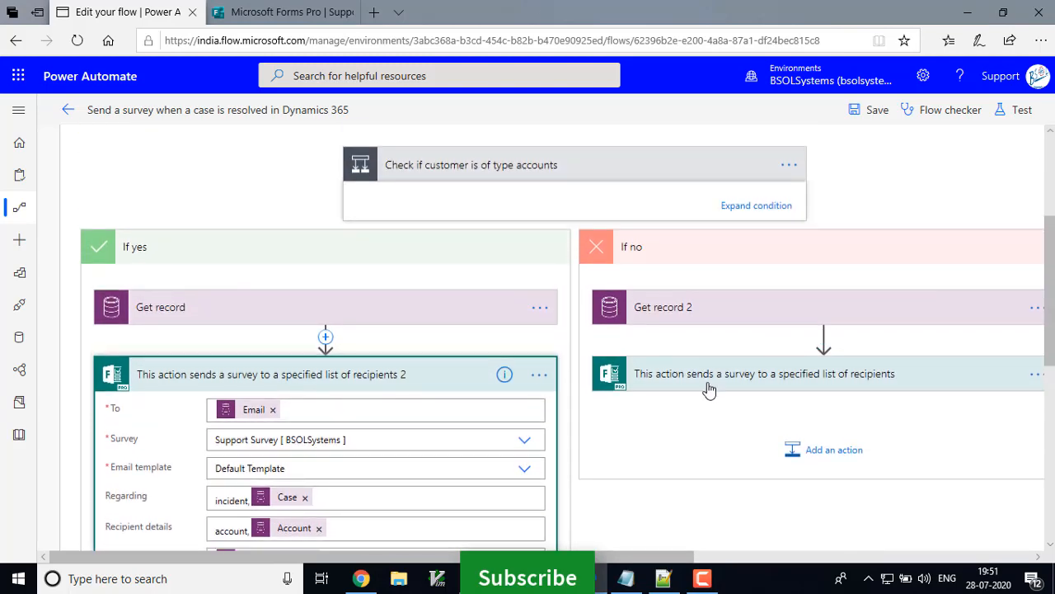
# Step: In the If no survey action's advanced options, map casenumber to Case Number
pyautogui.click(708, 381)
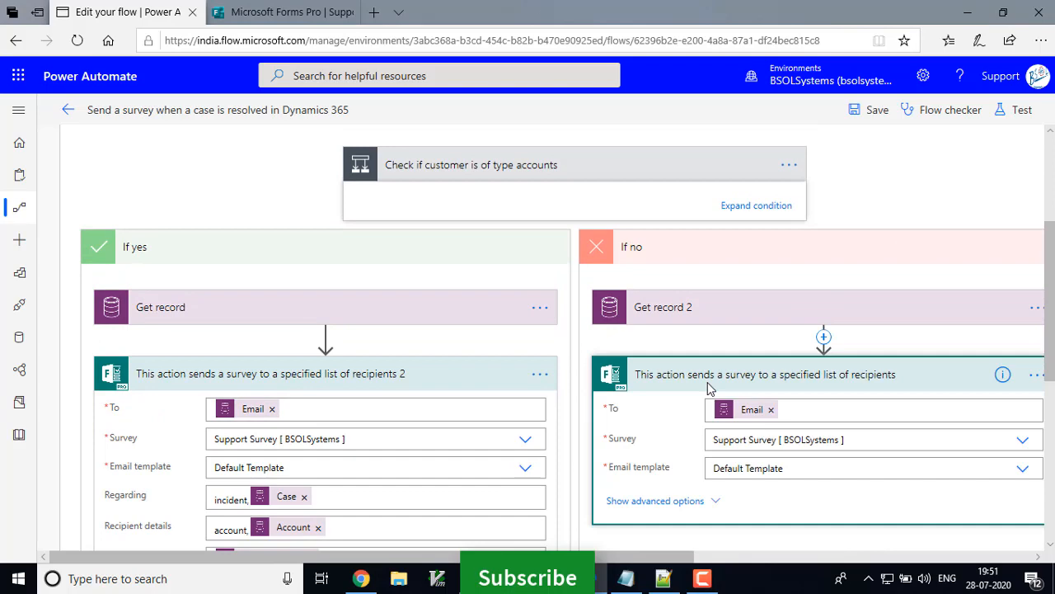
pyautogui.click(671, 503)
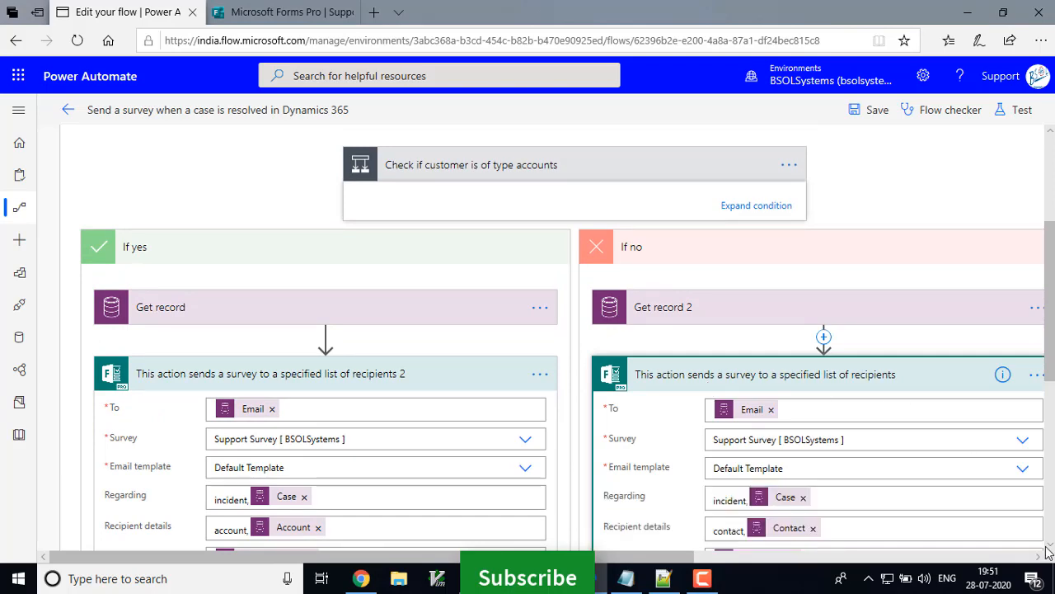
pyautogui.scroll(-3, 1049, 549)
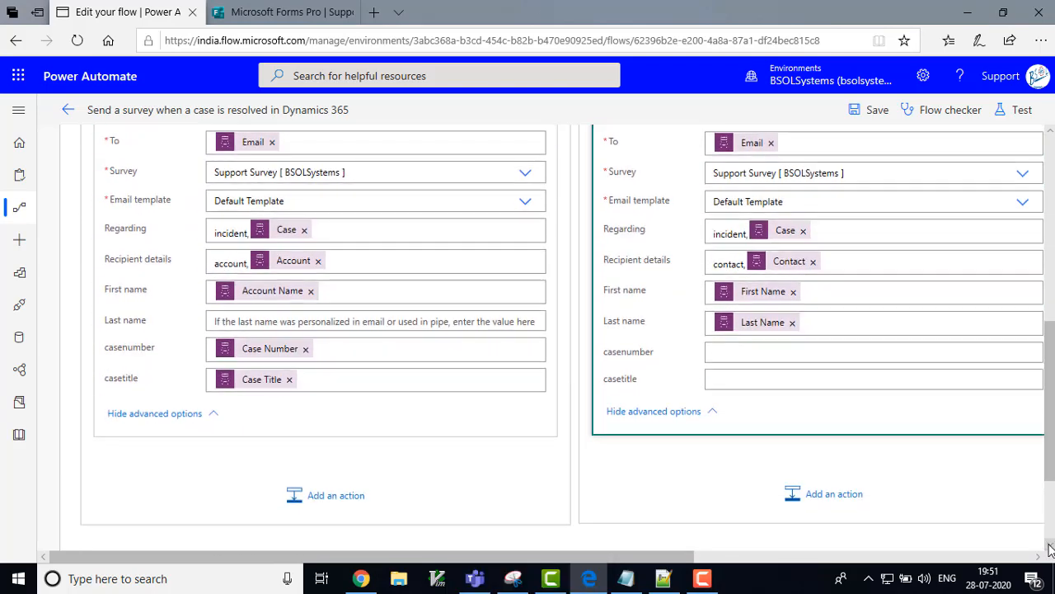
pyautogui.click(754, 354)
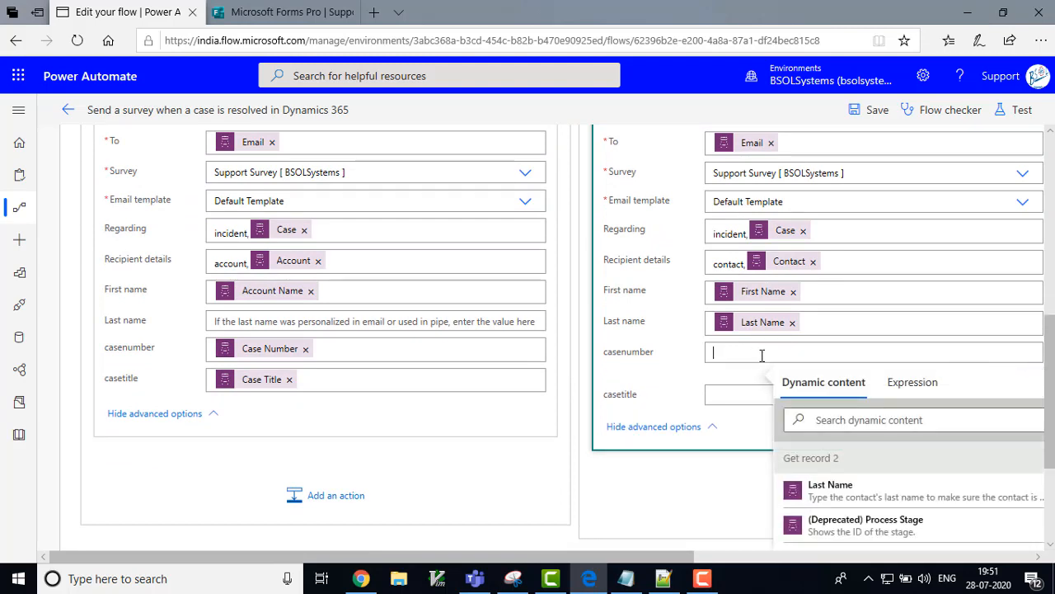
pyautogui.click(840, 420)
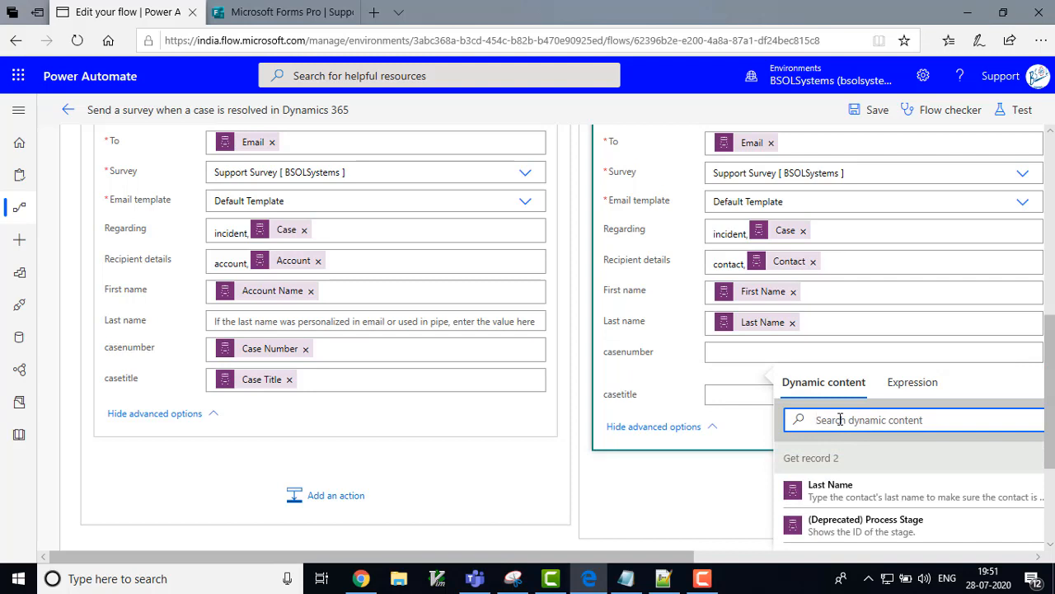
pyautogui.write('case')
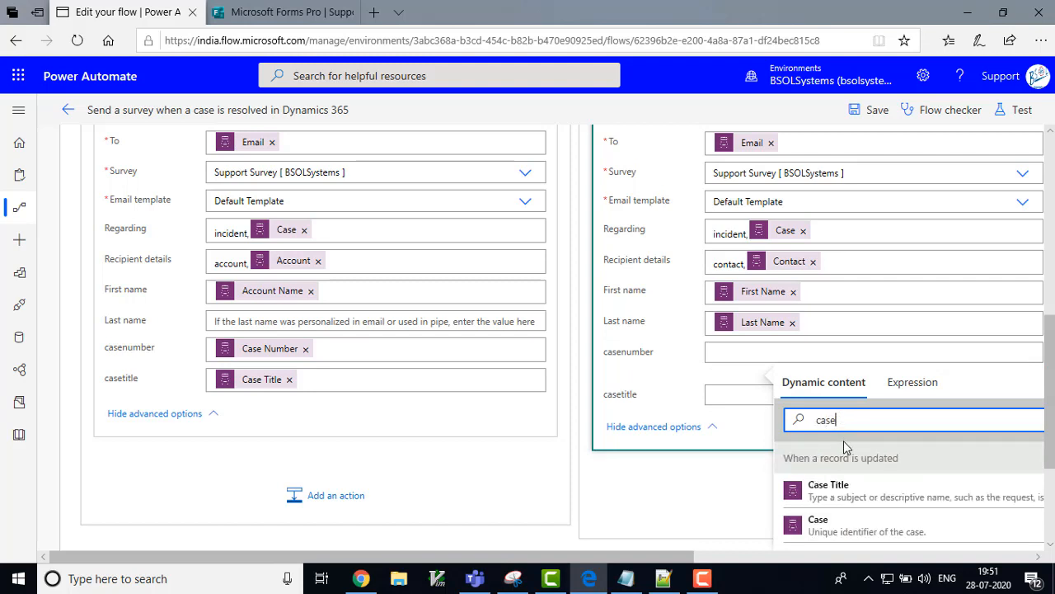
pyautogui.write('nu')
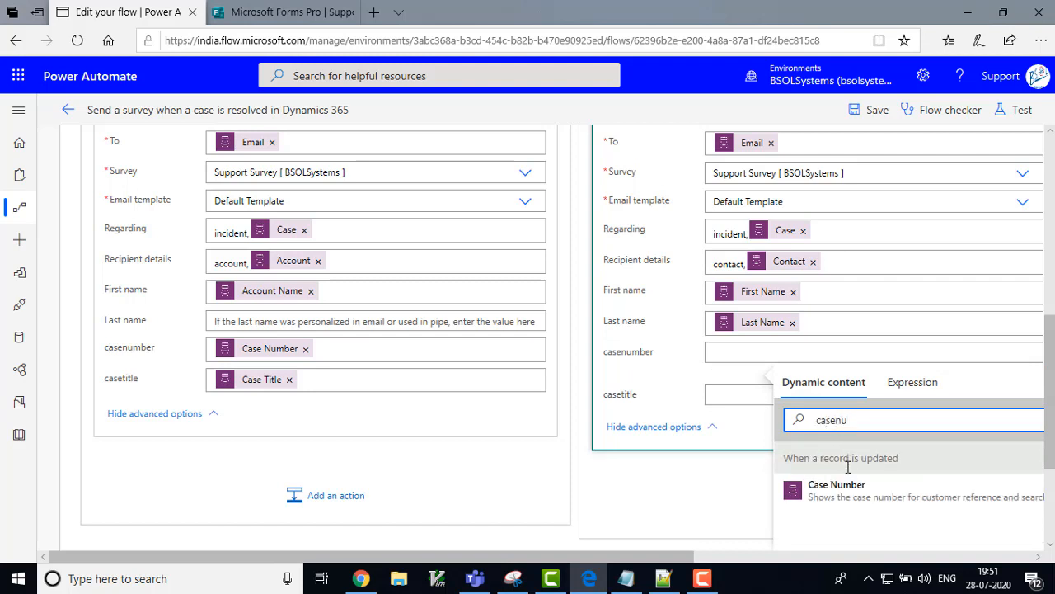
pyautogui.click(837, 492)
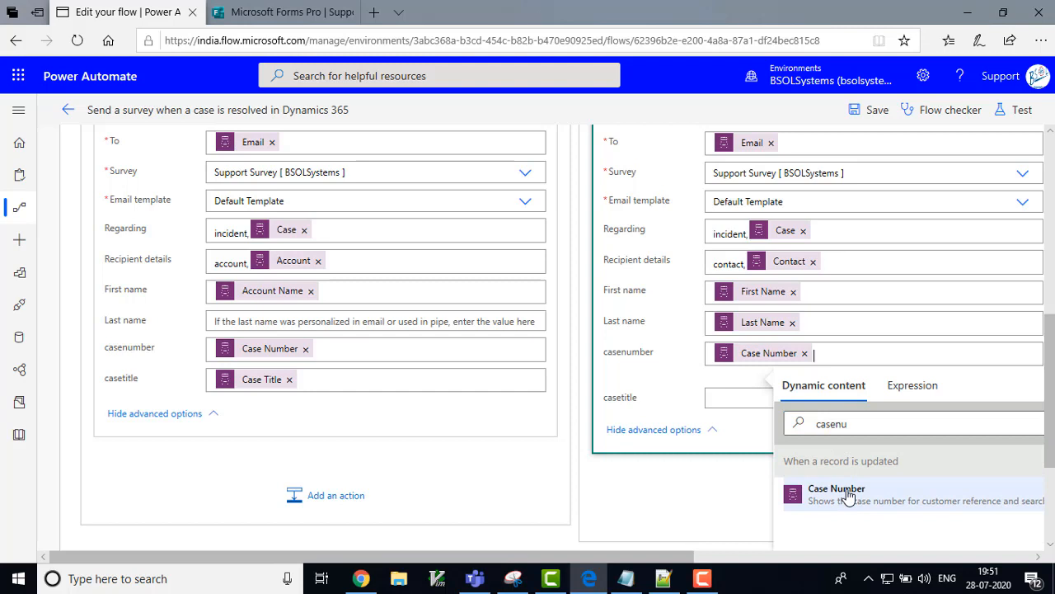
# Step: Map the casetitle field to Case Title and save the flow
pyautogui.click(746, 395)
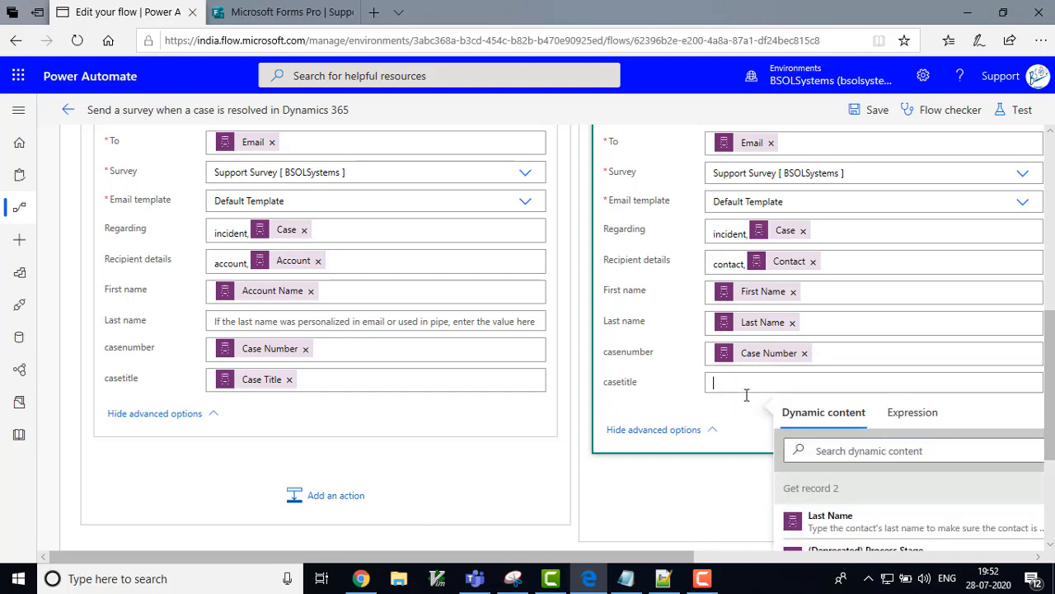
pyautogui.click(882, 451)
pyautogui.write('case')
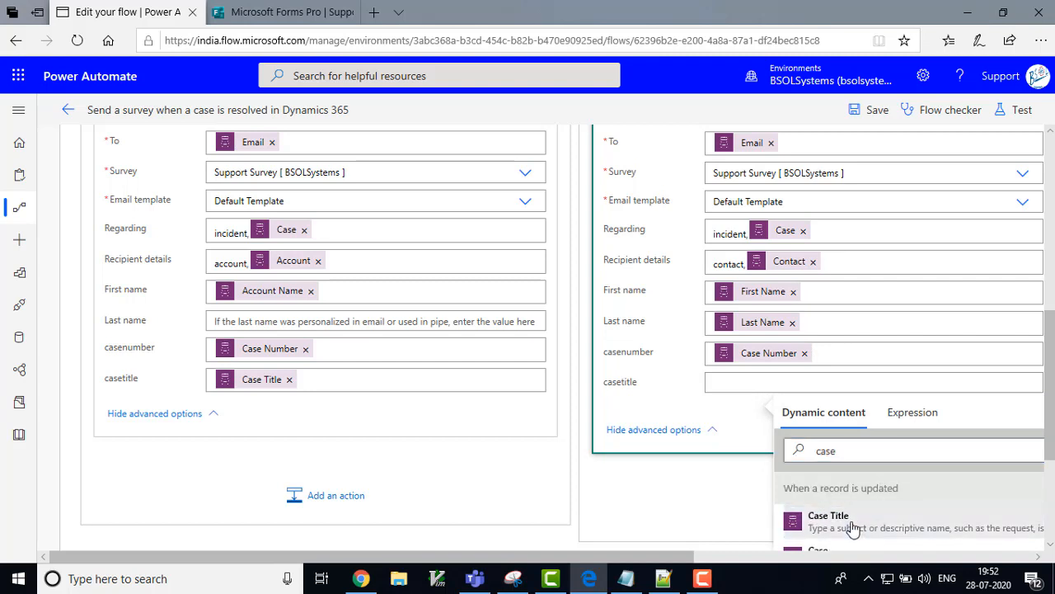
pyautogui.click(863, 525)
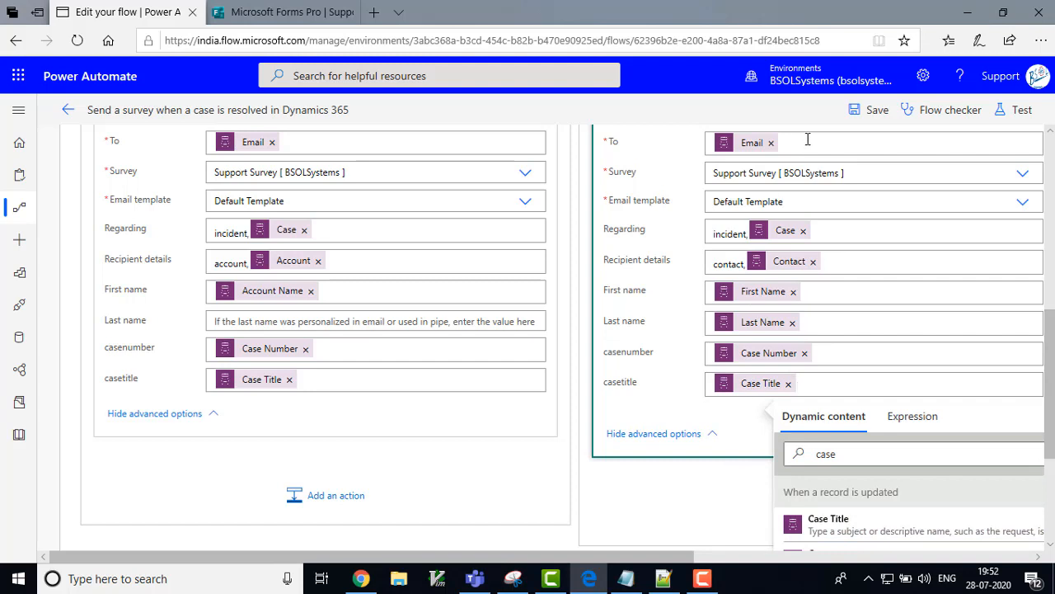
pyautogui.click(870, 113)
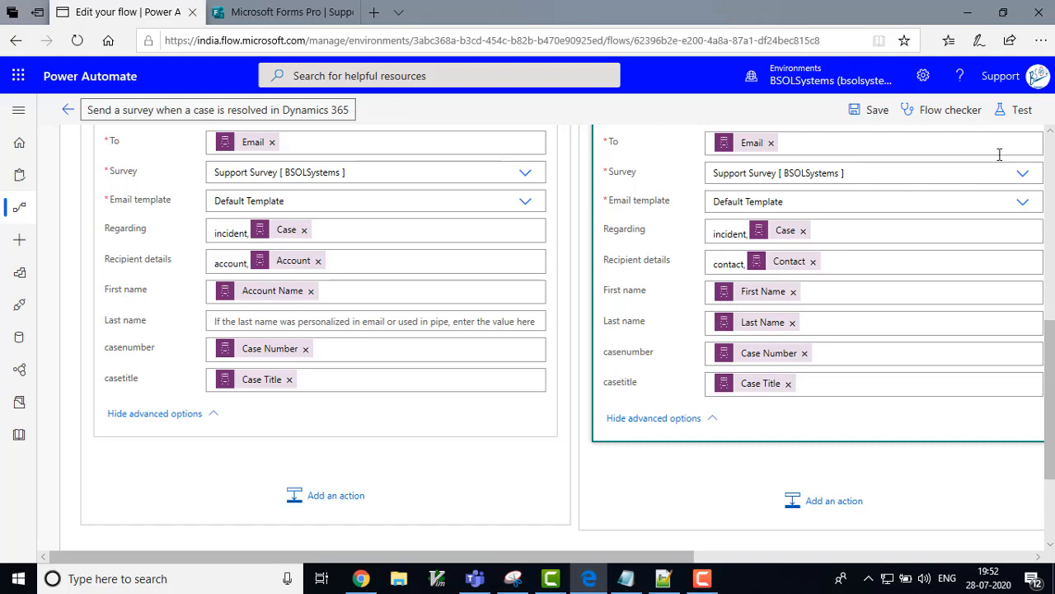
# Step: Start a test run waiting for a manually performed trigger, then switch from Edge to Chrome
pyautogui.click(1025, 111)
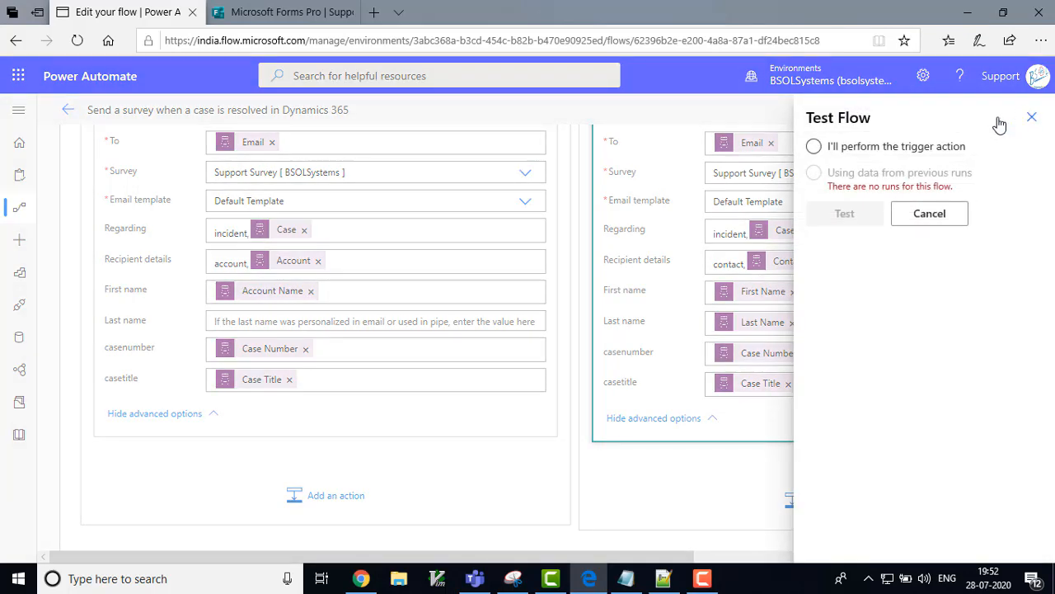
pyautogui.click(908, 149)
pyautogui.click(844, 214)
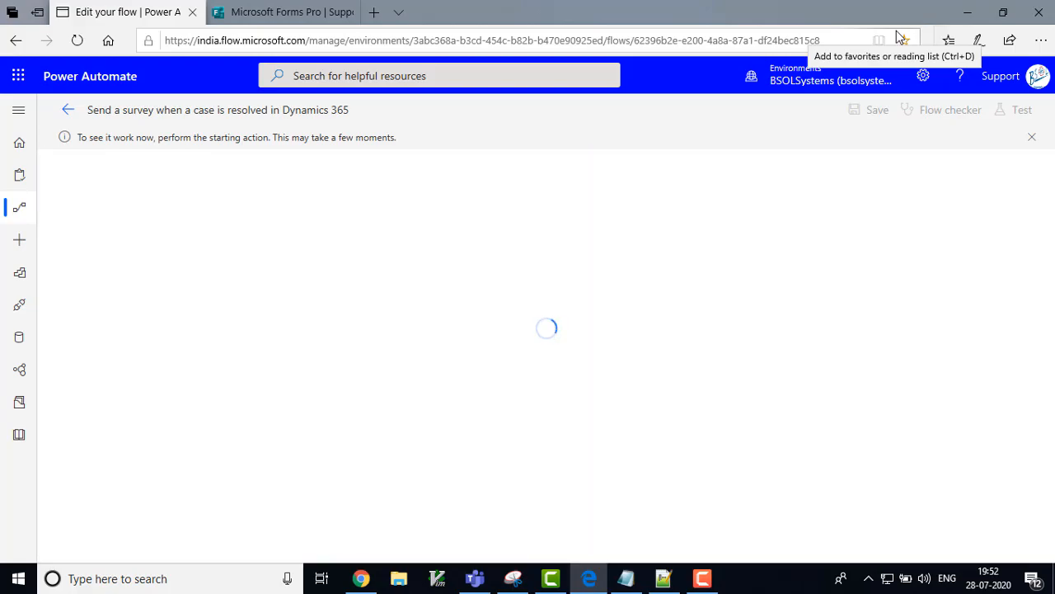
pyautogui.click(967, 12)
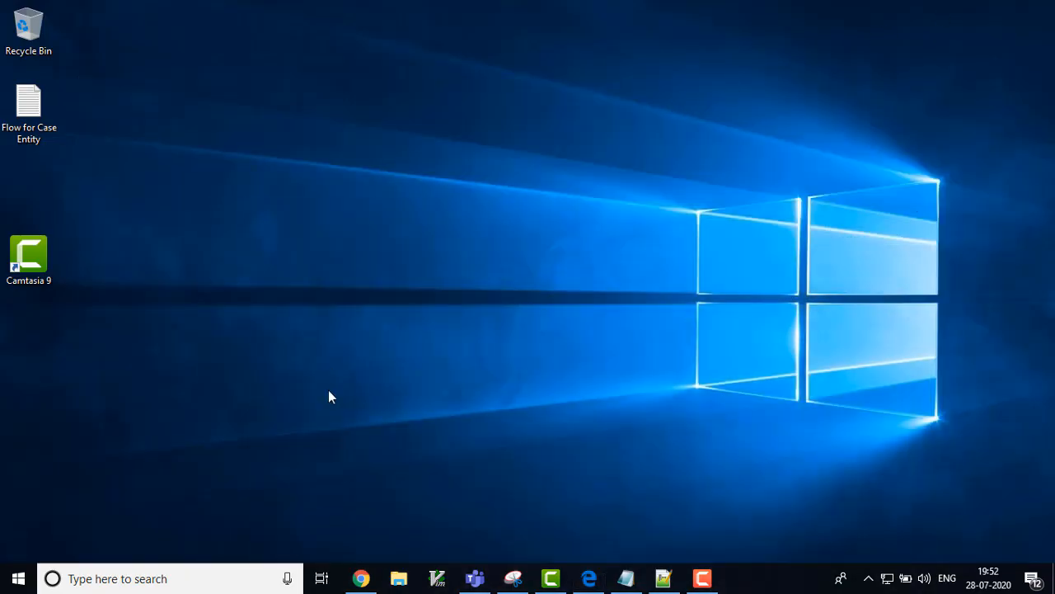
pyautogui.click(361, 578)
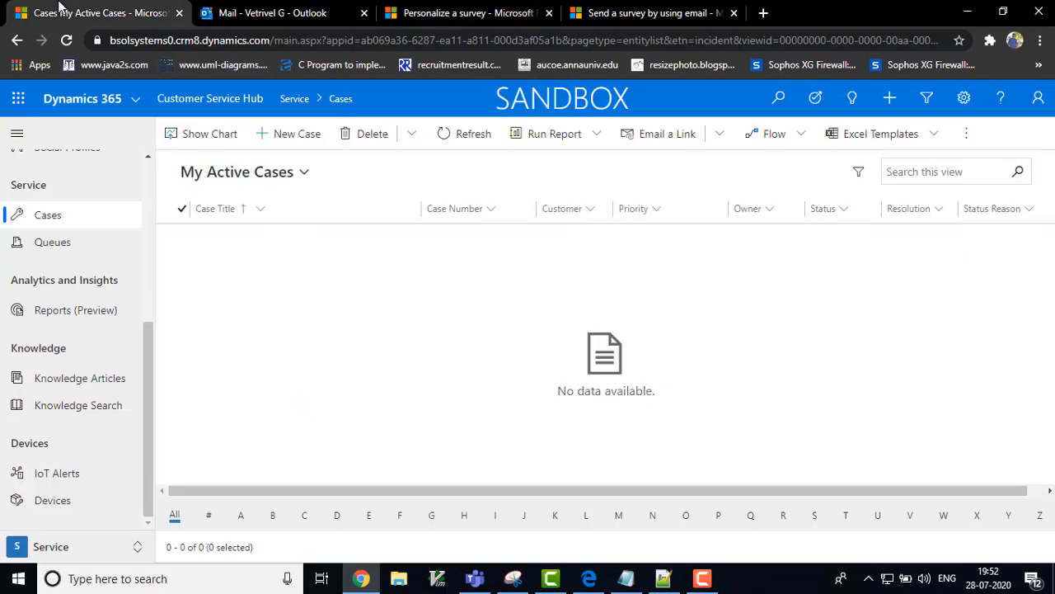
# Step: Resolve 'Test mail for the form pro' from All Cases with 30 minutes billable time
pyautogui.click(82, 12)
pyautogui.click(304, 173)
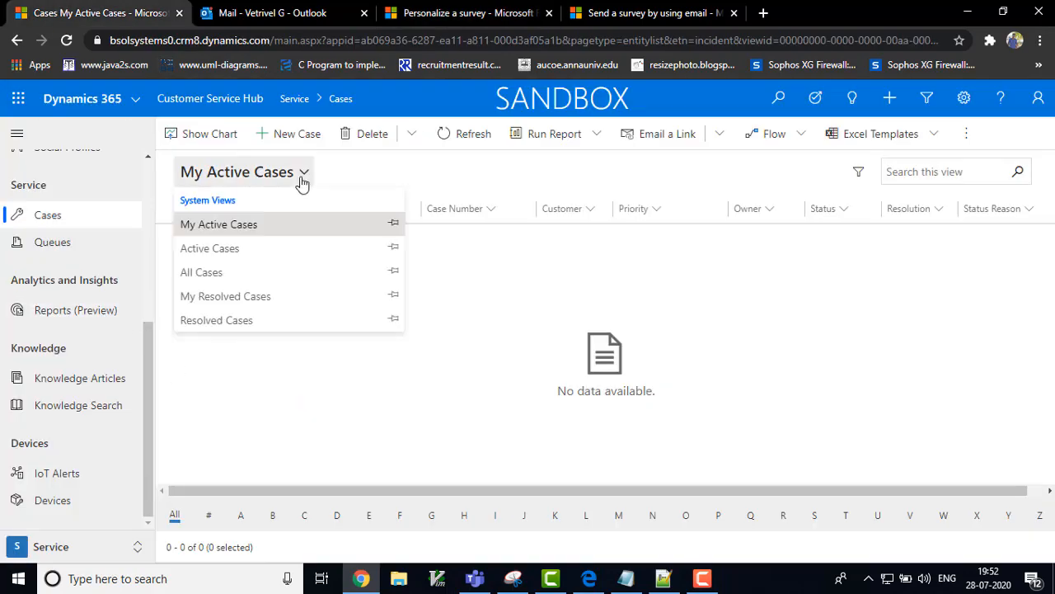
pyautogui.click(221, 273)
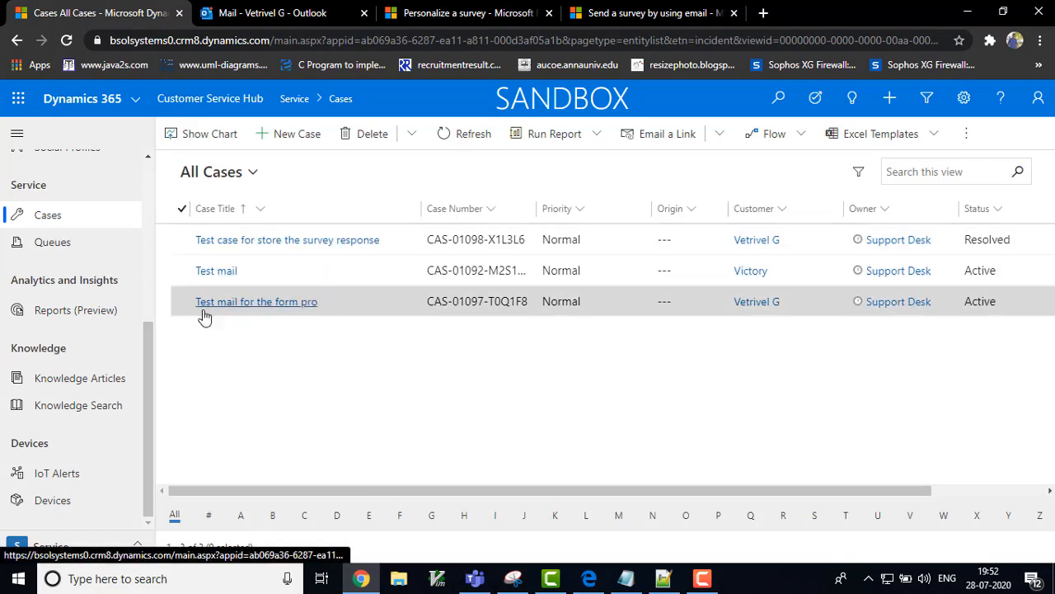
pyautogui.click(184, 303)
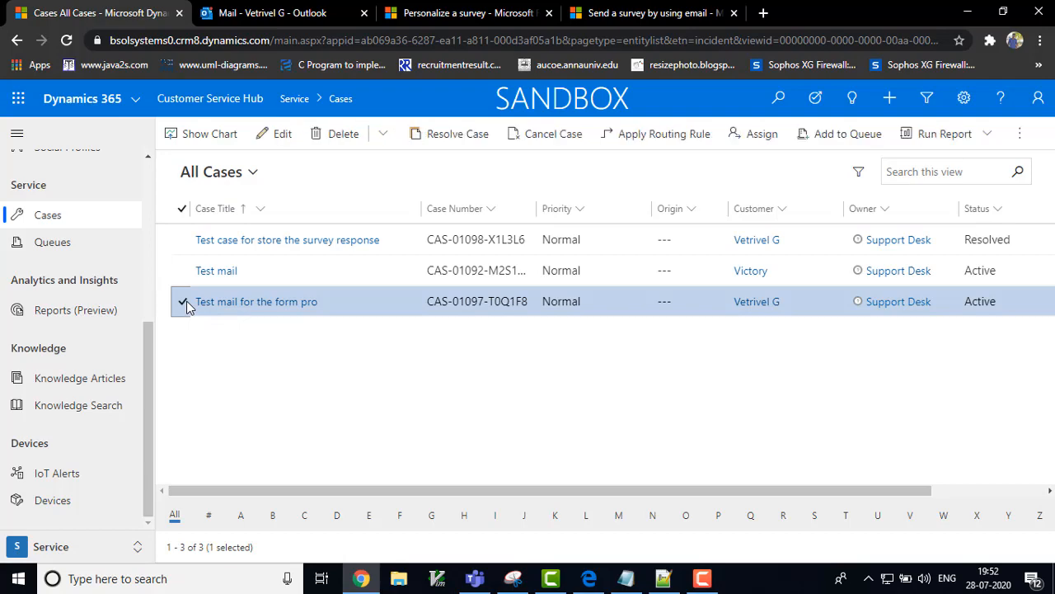
pyautogui.click(467, 146)
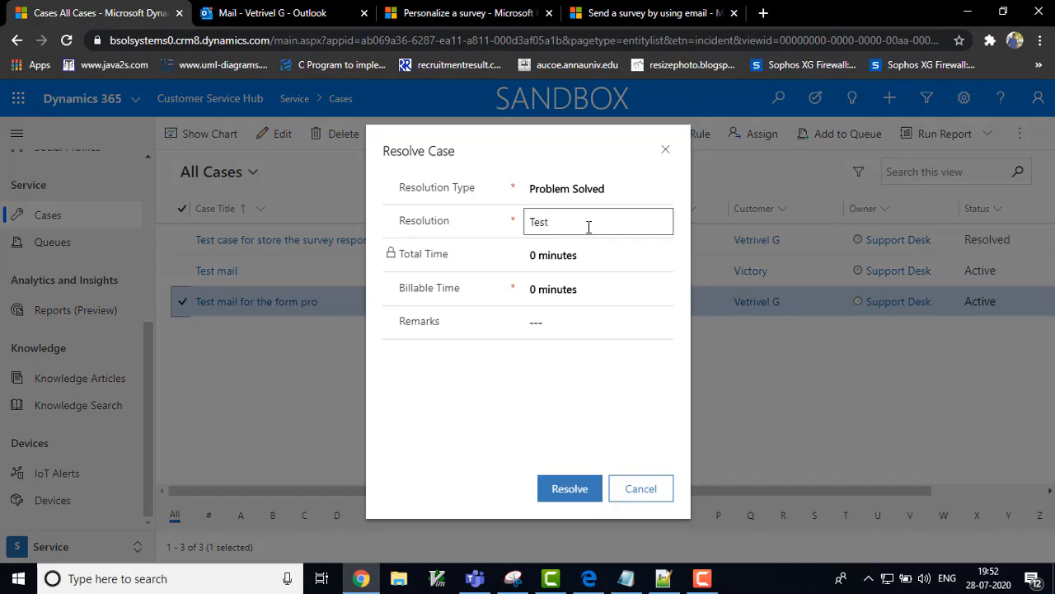
pyautogui.click(668, 293)
pyautogui.click(555, 378)
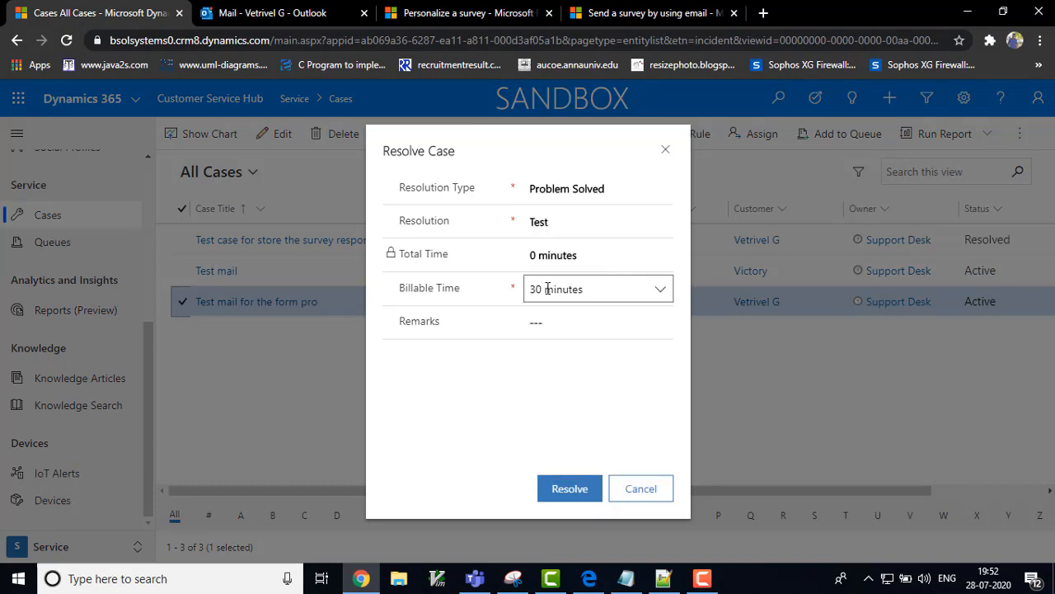
pyautogui.click(568, 495)
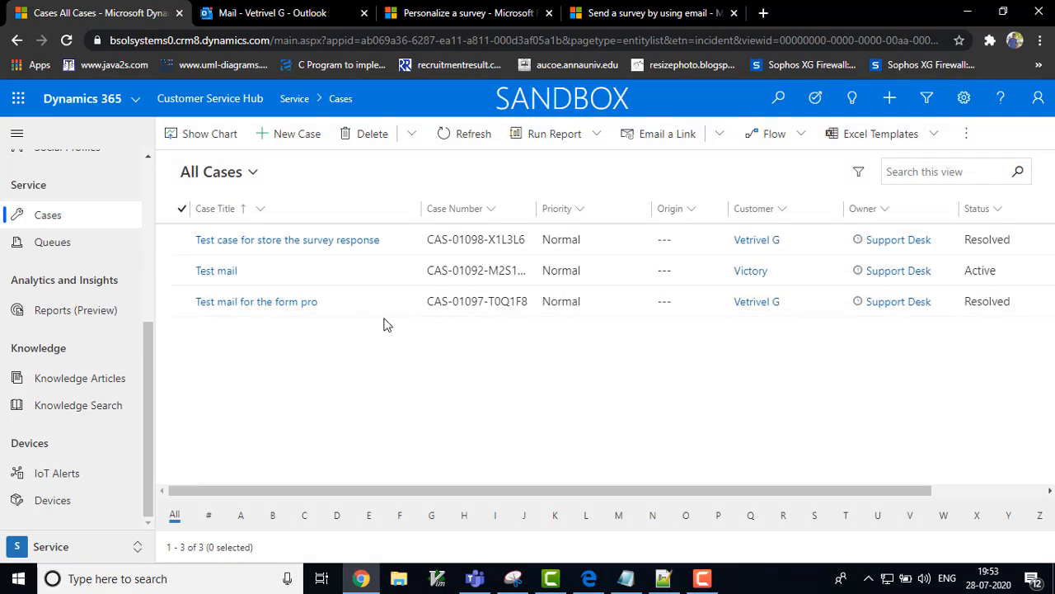
pyautogui.click(599, 583)
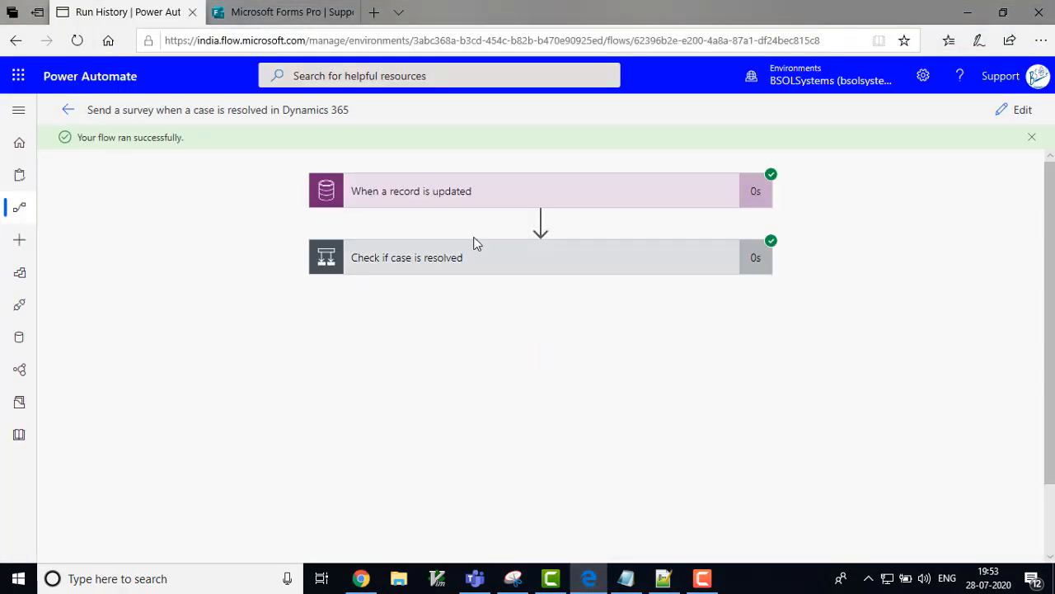
# Step: Minimize Edge after the successful run and switch to the Outlook mailbox in Chrome
pyautogui.click(968, 13)
pyautogui.click(255, 10)
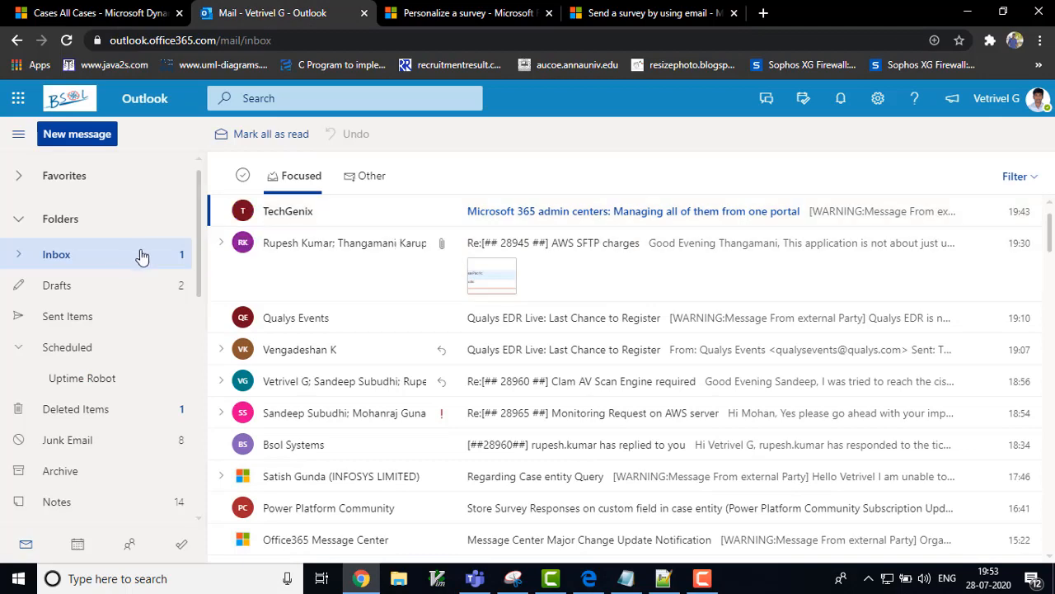
# Step: Refresh the mailbox and open the 'Please fill the survey: Support Survey' email under Other
pyautogui.click(120, 266)
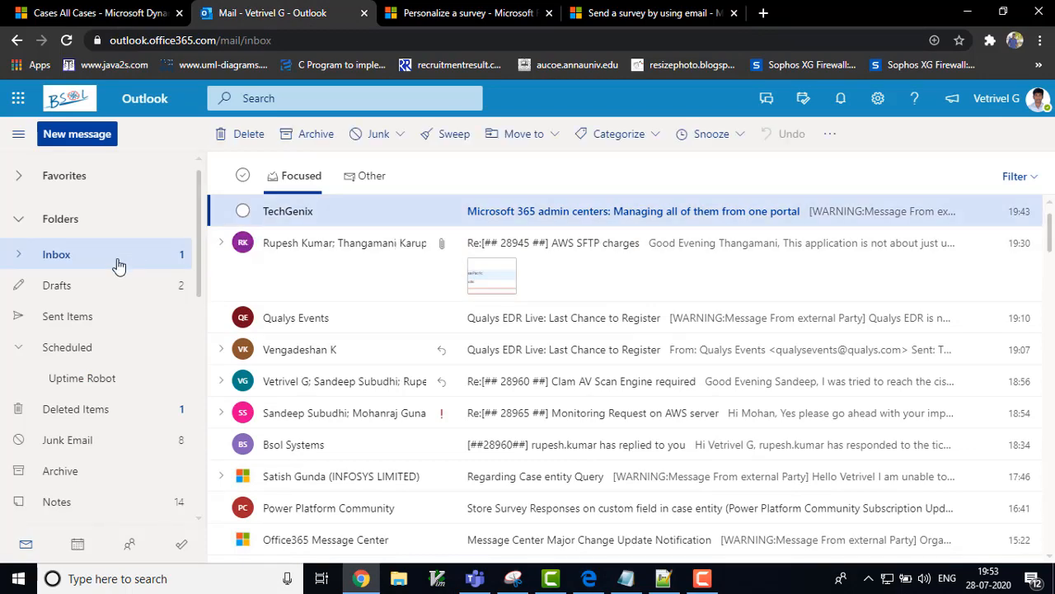
pyautogui.click(199, 333)
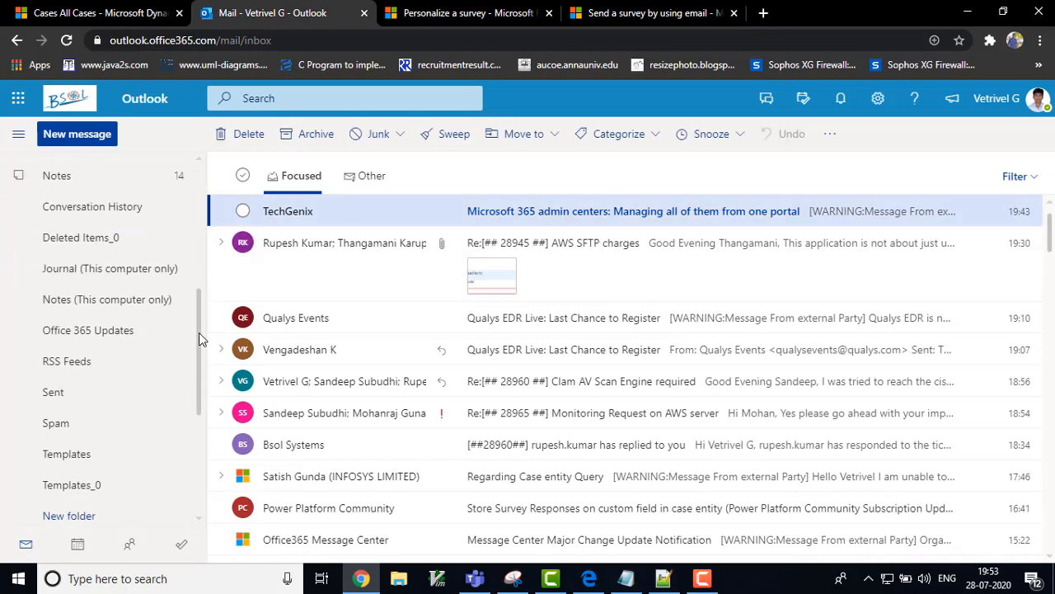
pyautogui.click(199, 192)
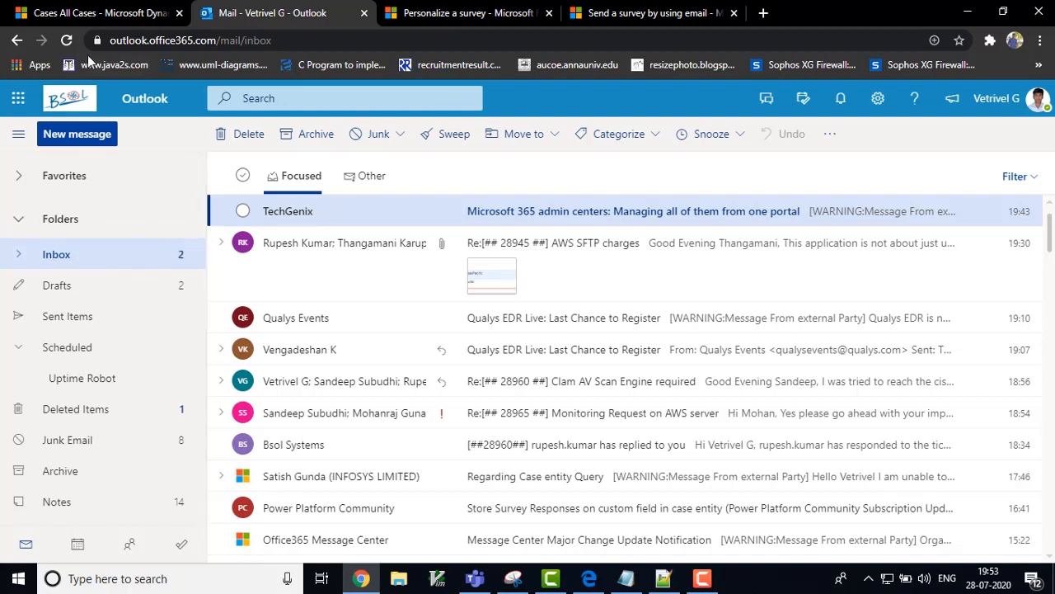
pyautogui.click(66, 40)
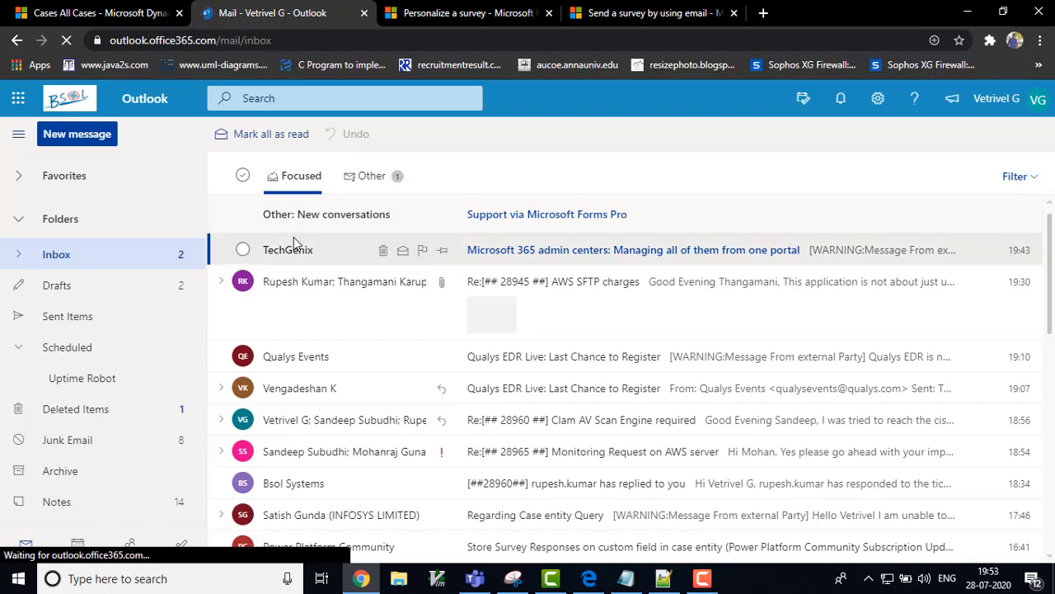
pyautogui.click(529, 216)
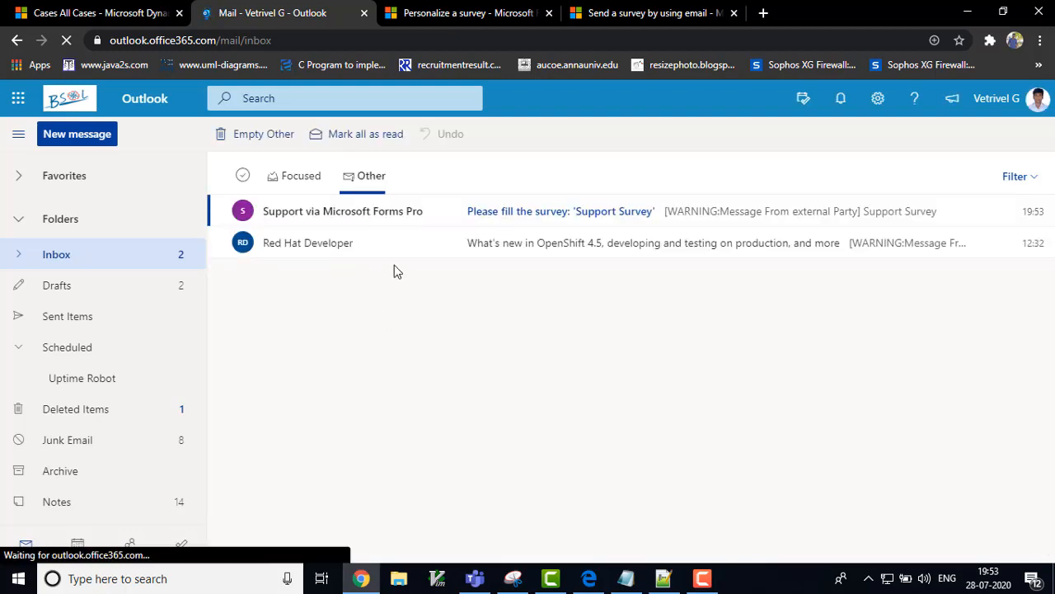
pyautogui.click(597, 215)
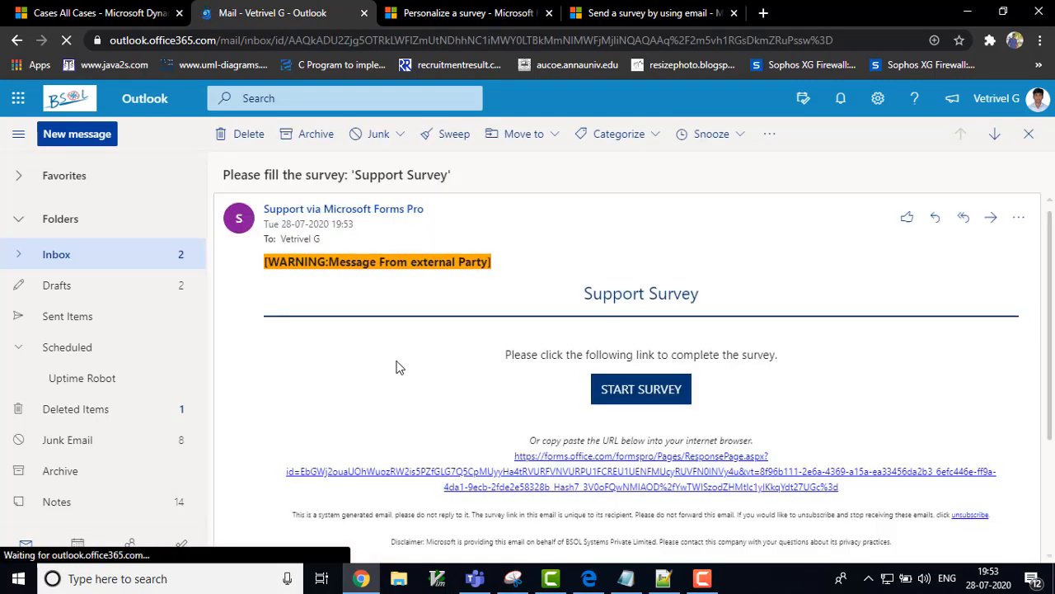
pyautogui.click(641, 432)
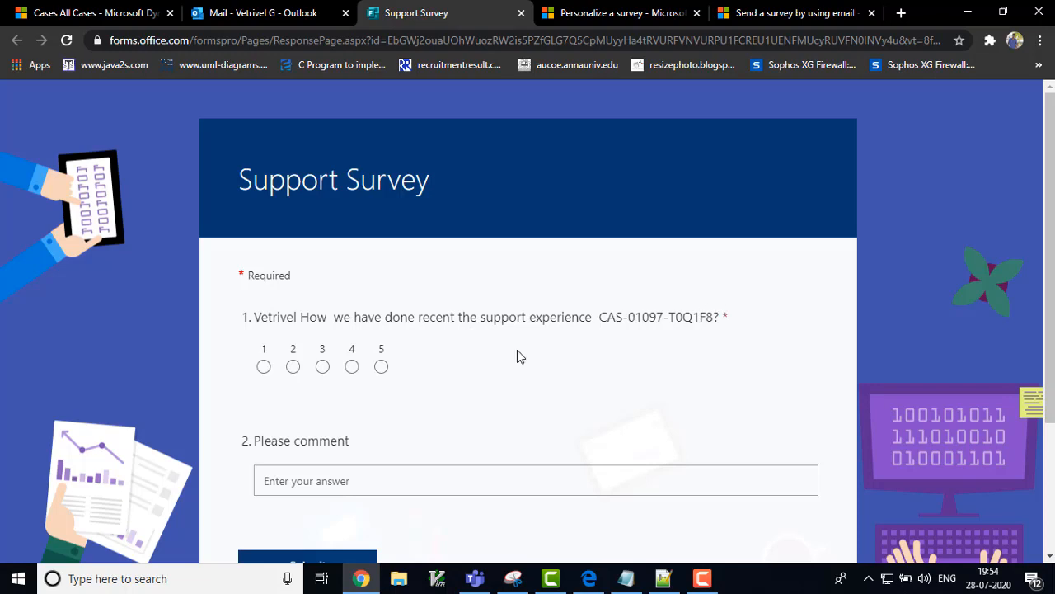
pyautogui.click(352, 366)
pyautogui.click(363, 484)
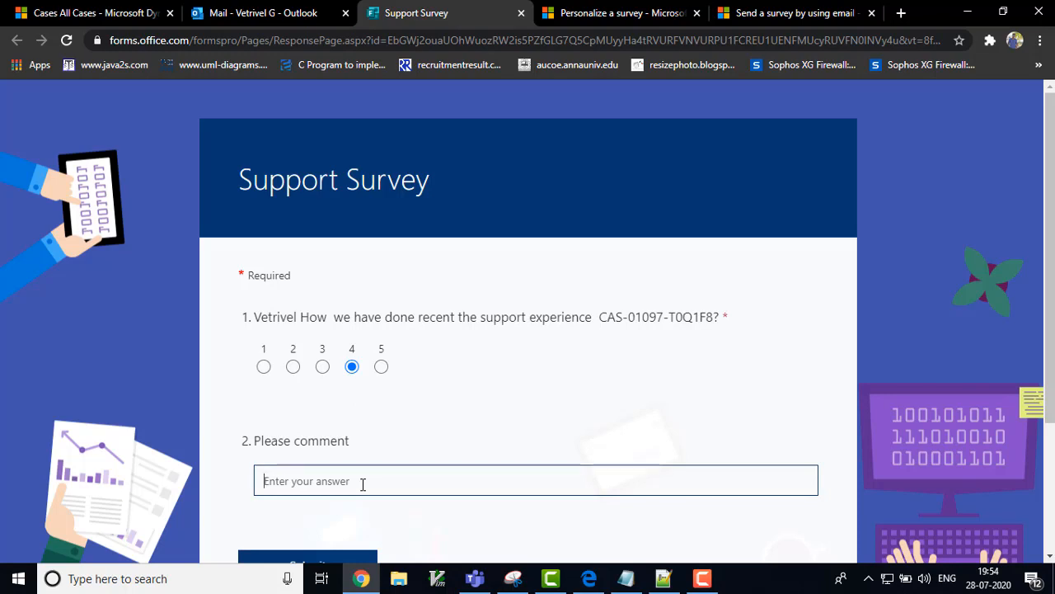
pyautogui.write('test')
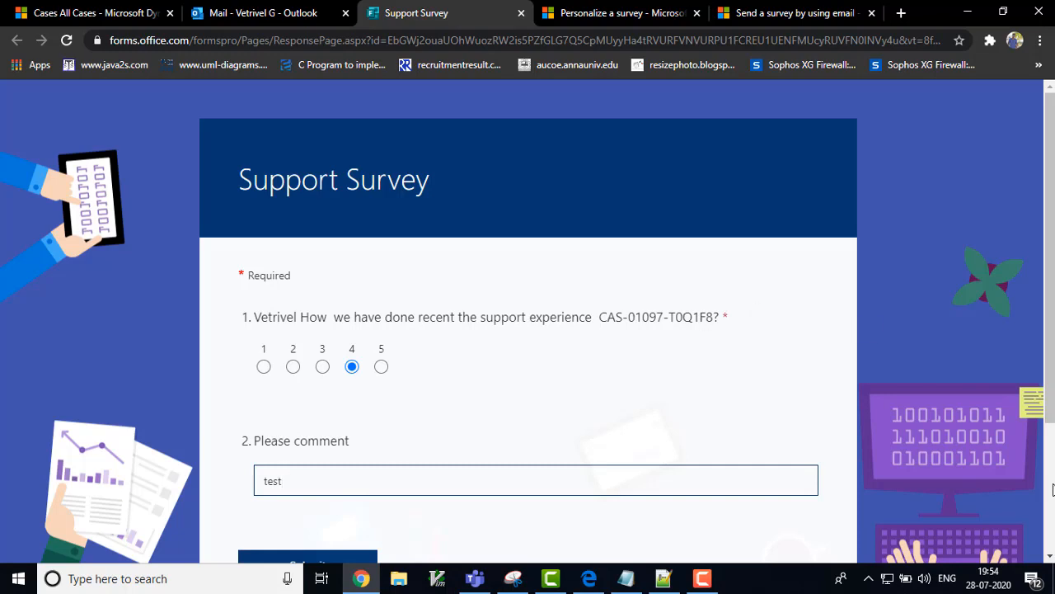
# Step: Submit the survey response and close the survey tab to return to the email
pyautogui.scroll(-3, 613, 379)
pyautogui.click(309, 384)
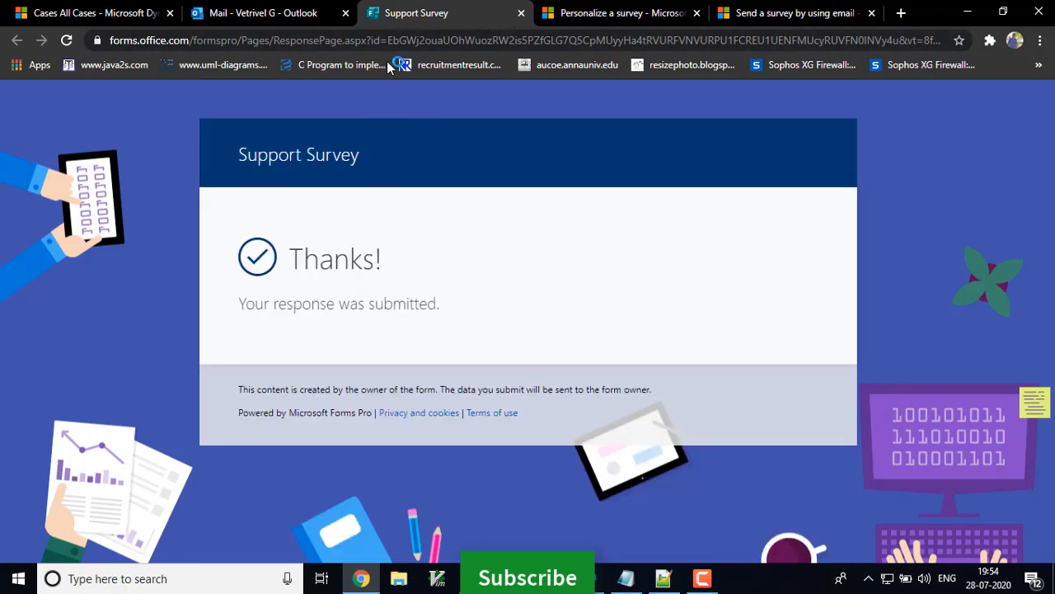
pyautogui.click(521, 13)
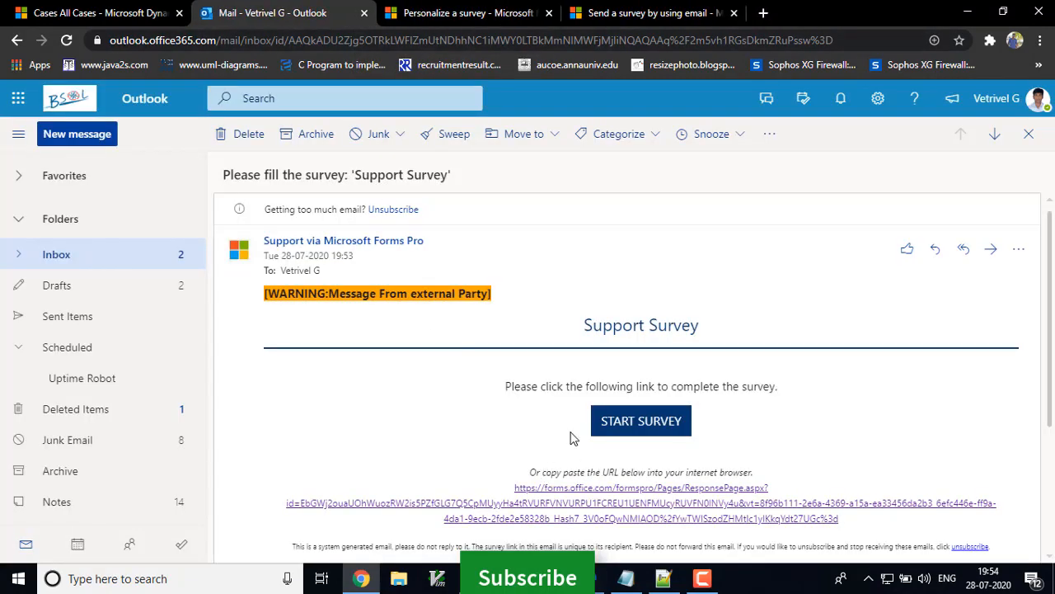